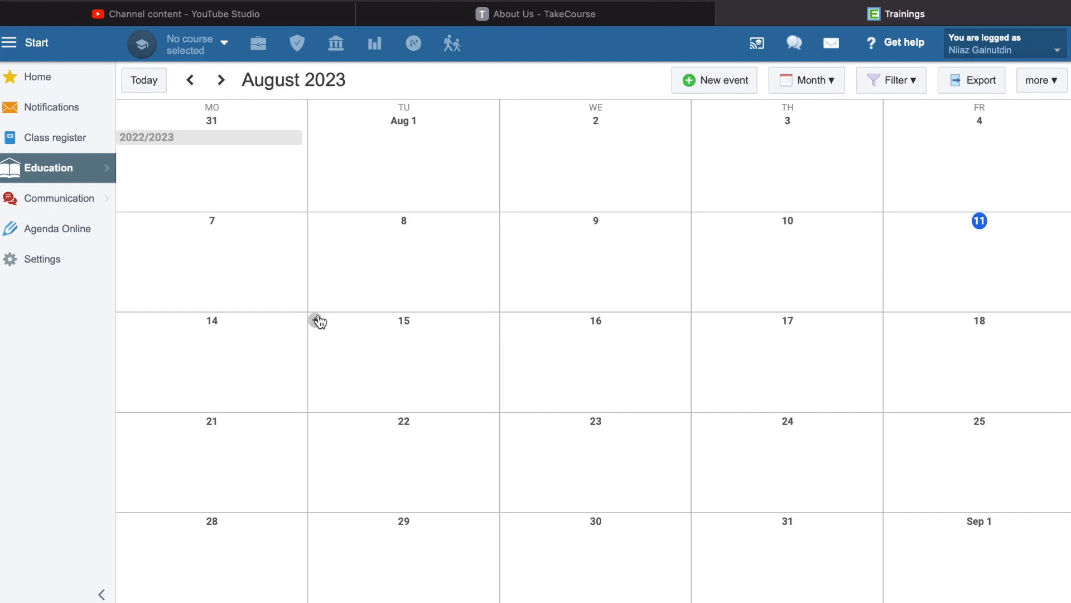
# - Create a new calendar event on 15 August 2023 of type Distance education for class 10 A
pyautogui.click(316, 320)
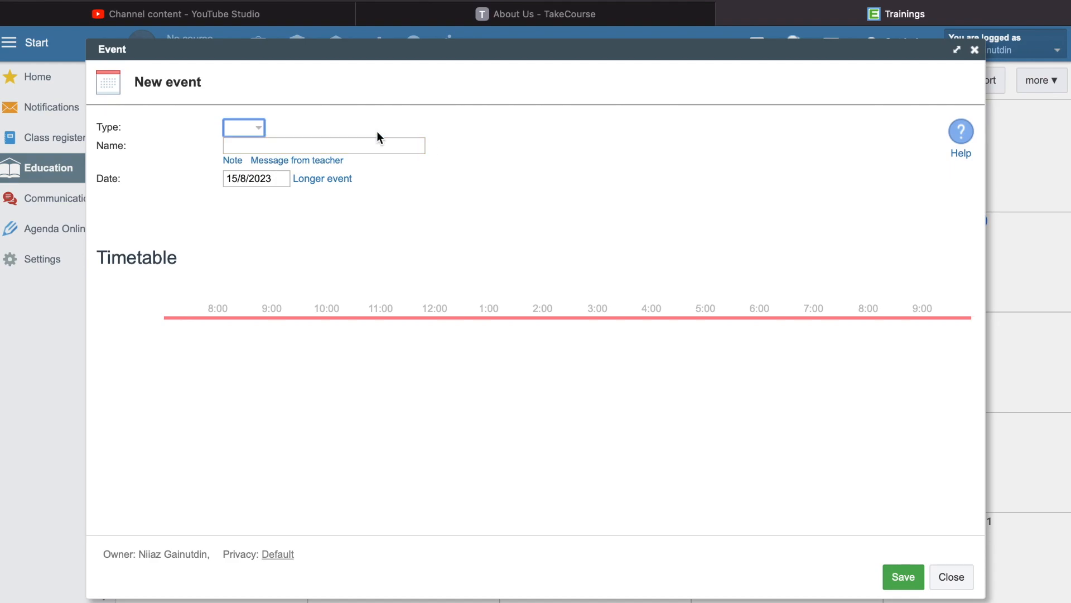
pyautogui.click(247, 126)
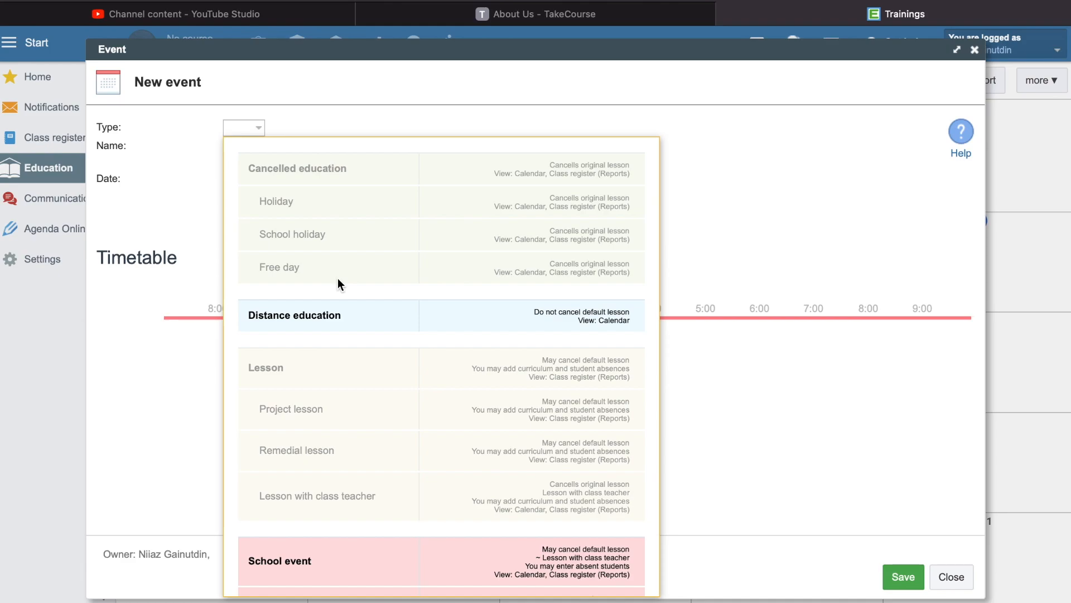
pyautogui.scroll(-3, 337, 278)
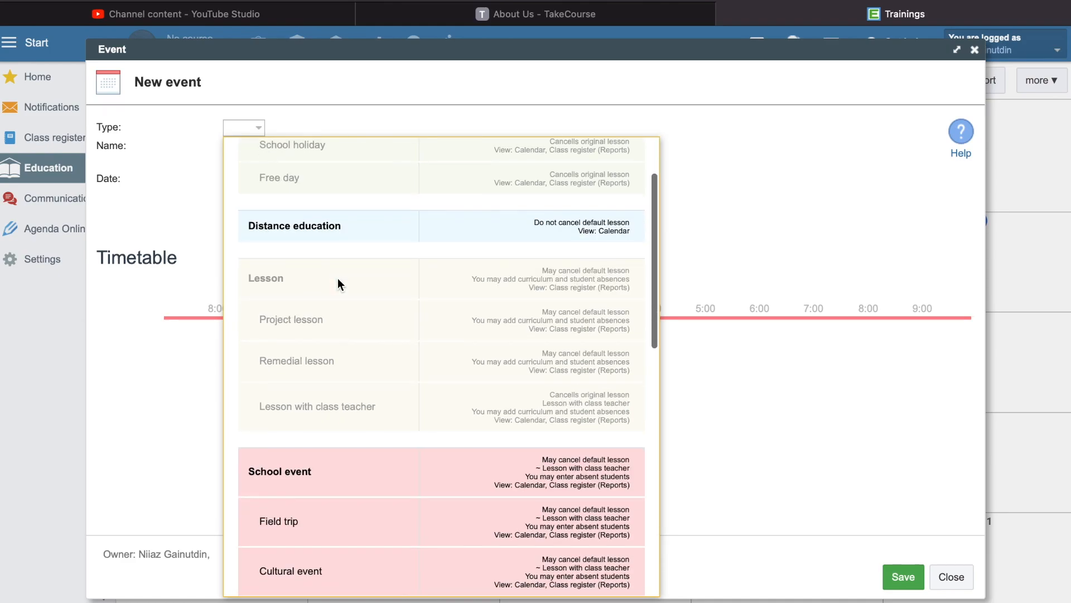
pyautogui.click(357, 230)
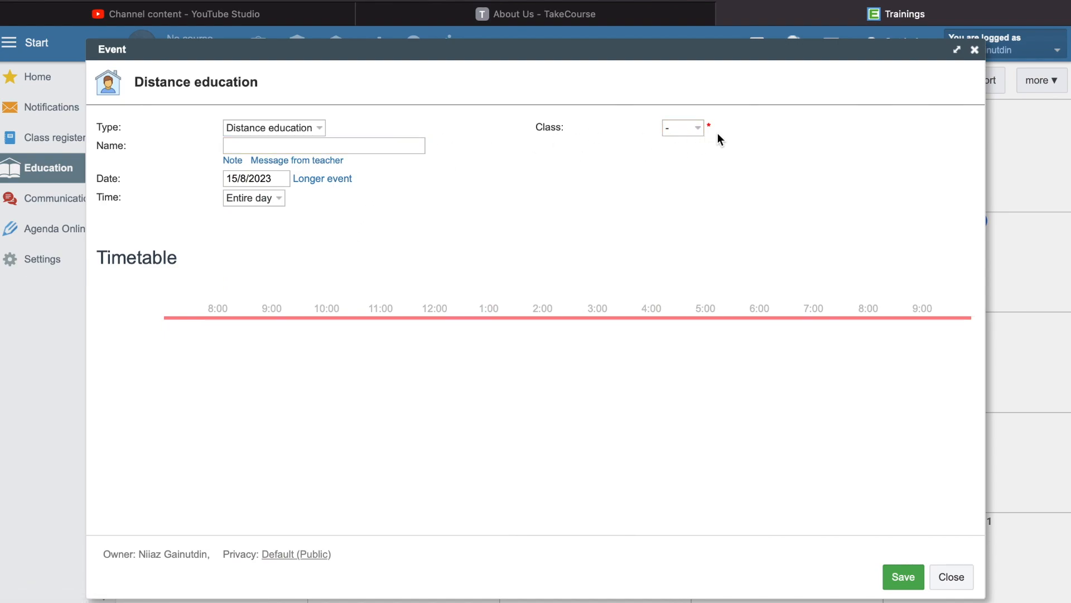
pyautogui.click(695, 128)
pyautogui.click(701, 182)
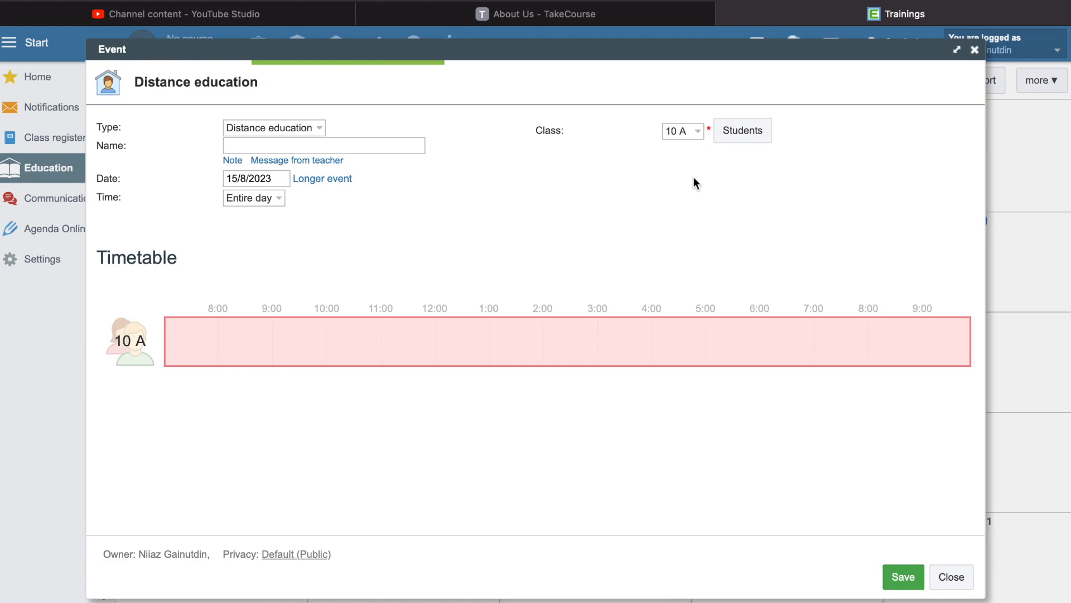
# - Schedule the distance education event for period 5, name it Lesson 1 and save it
pyautogui.click(242, 203)
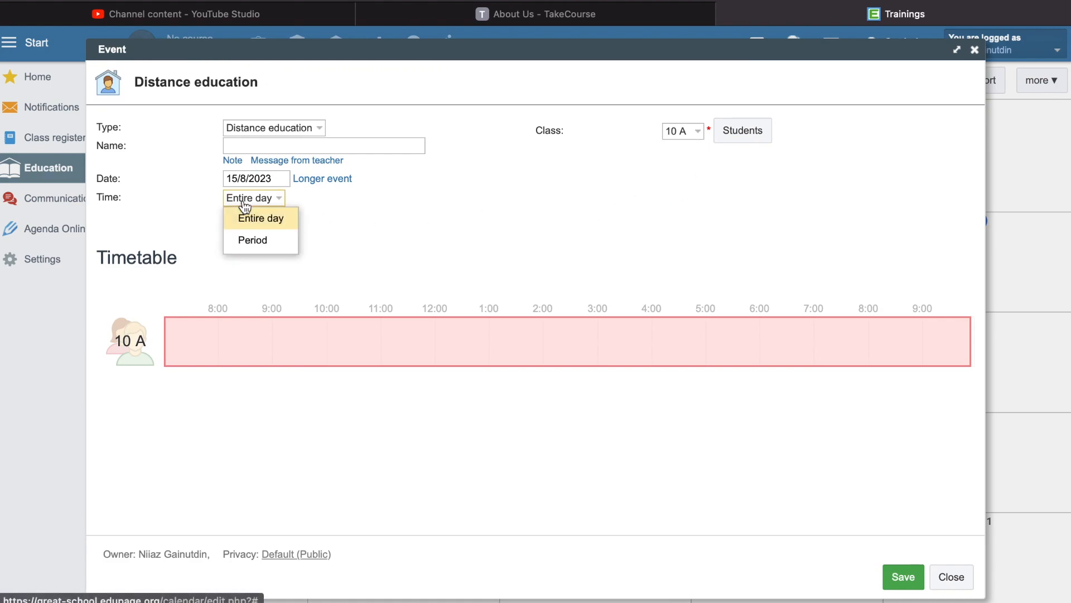
pyautogui.click(257, 239)
pyautogui.click(321, 210)
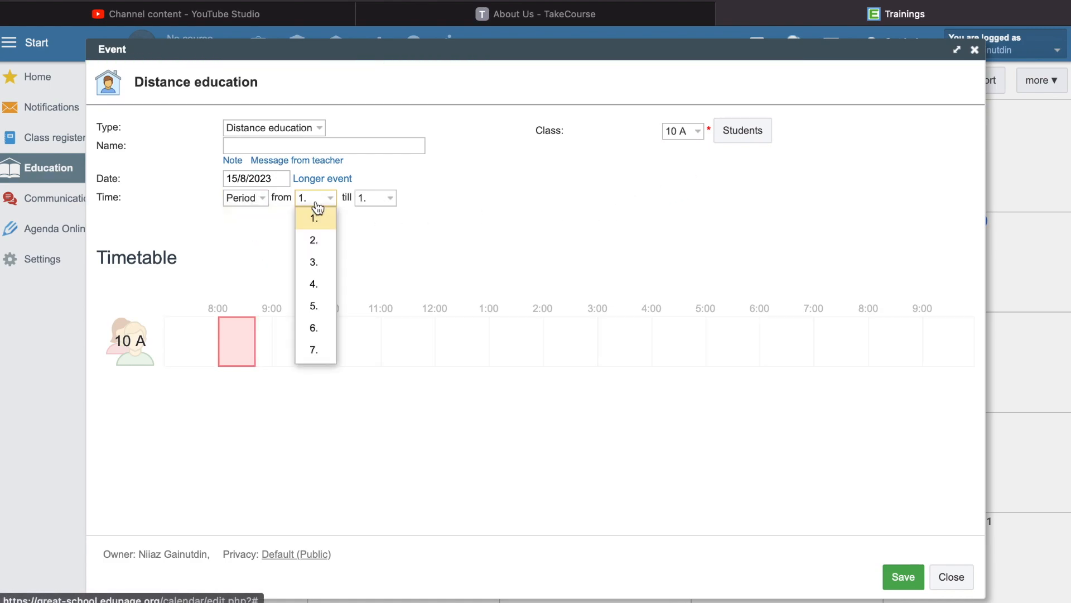
pyautogui.click(320, 308)
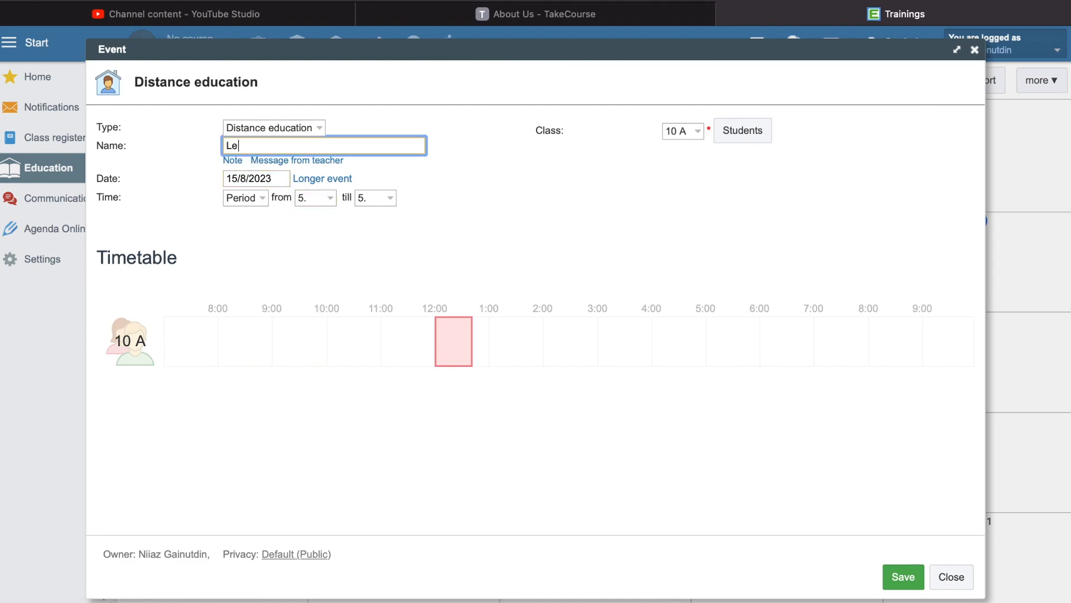
pyautogui.click(510, 262)
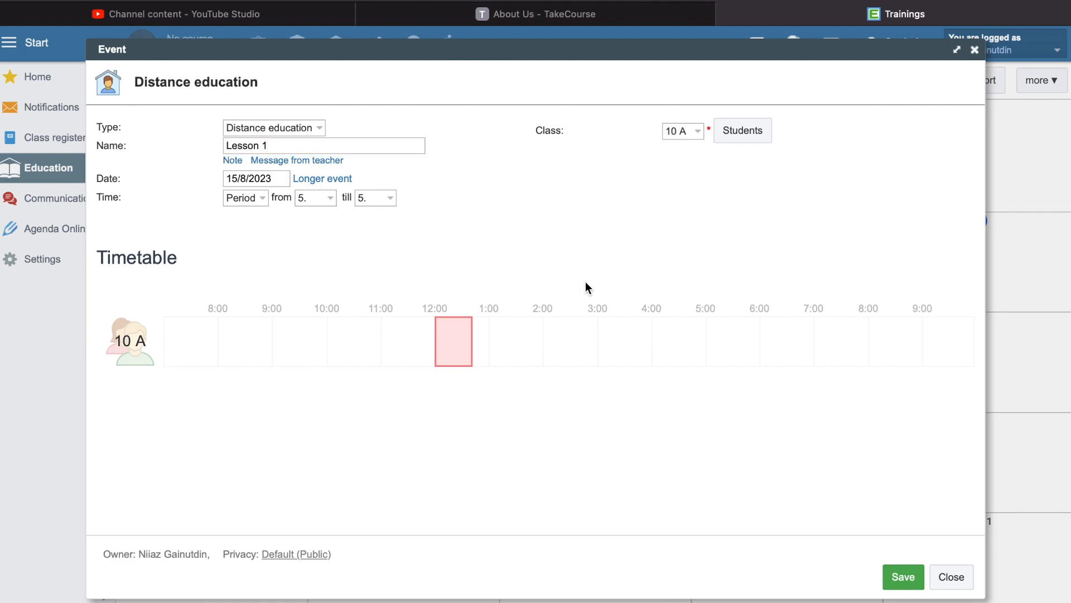
pyautogui.click(904, 576)
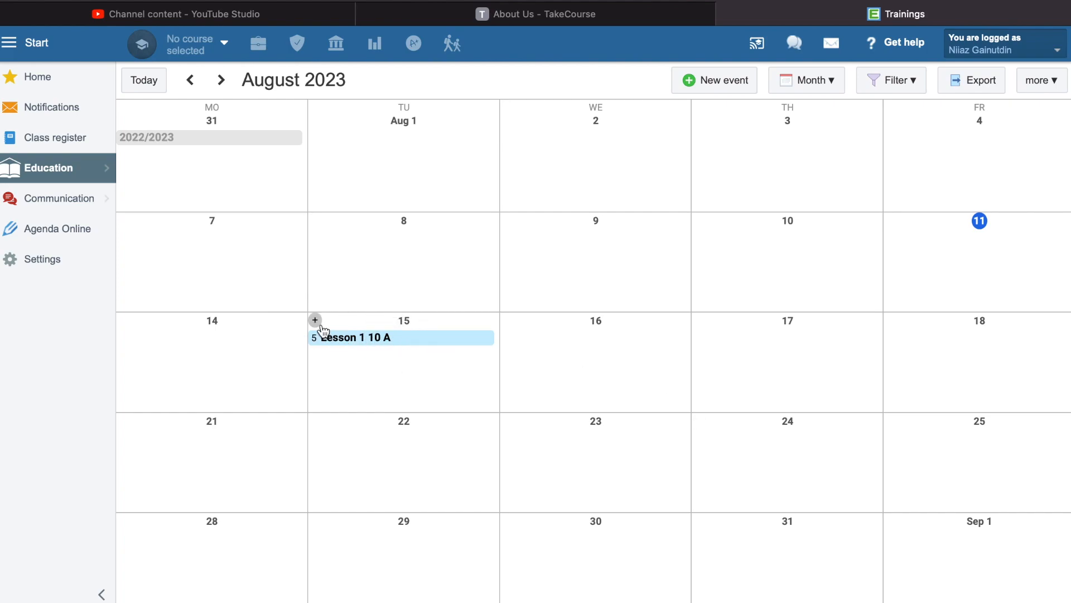
# - Start another new event on 15 August 2023 with the type Field trip
pyautogui.click(316, 322)
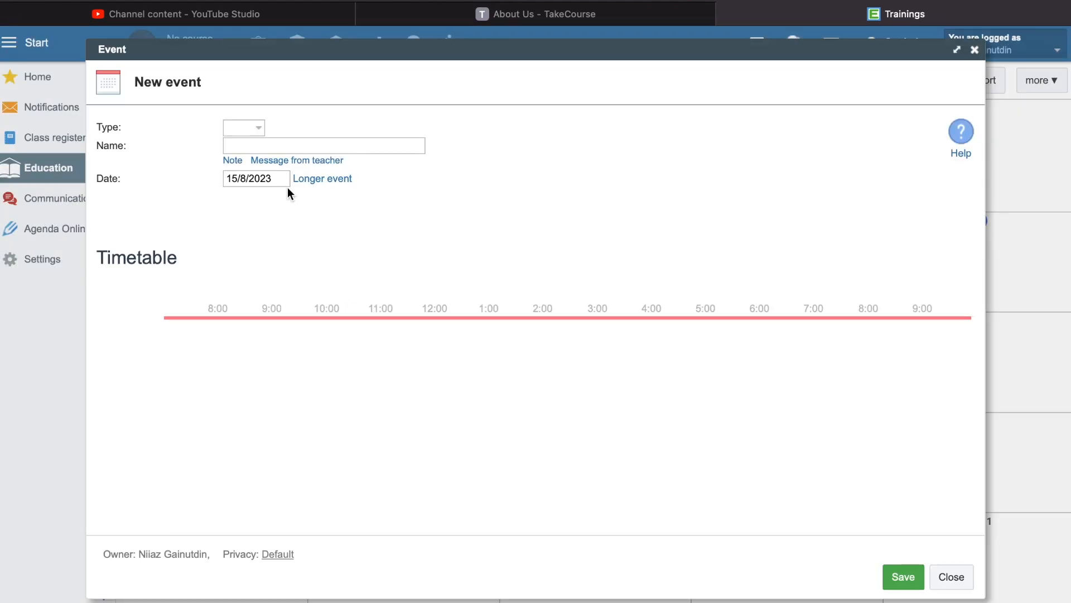
pyautogui.click(255, 130)
pyautogui.scroll(-4, 312, 333)
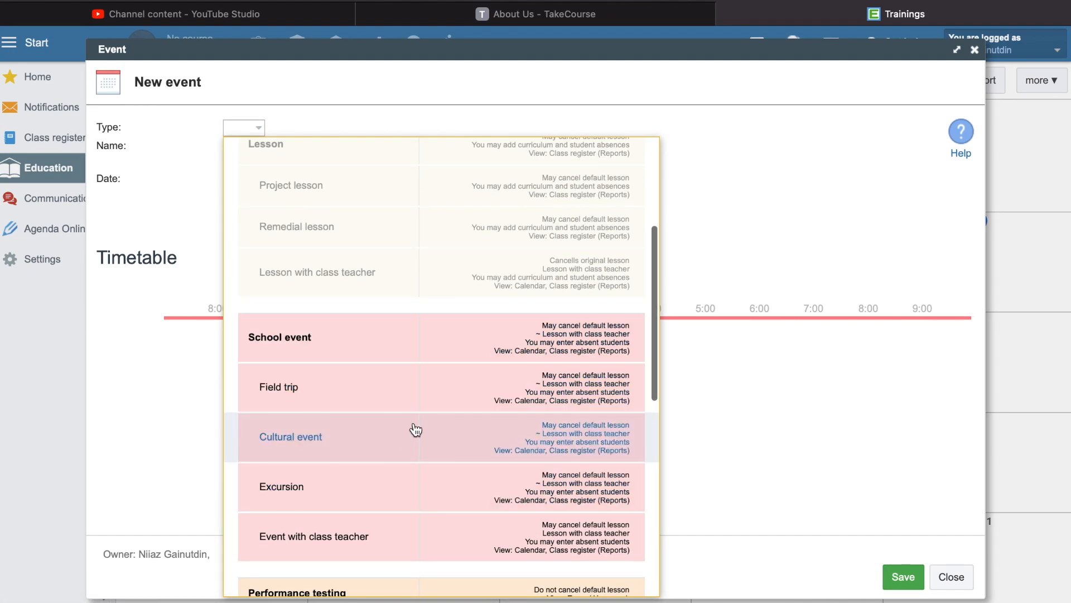
pyautogui.scroll(-2, 413, 430)
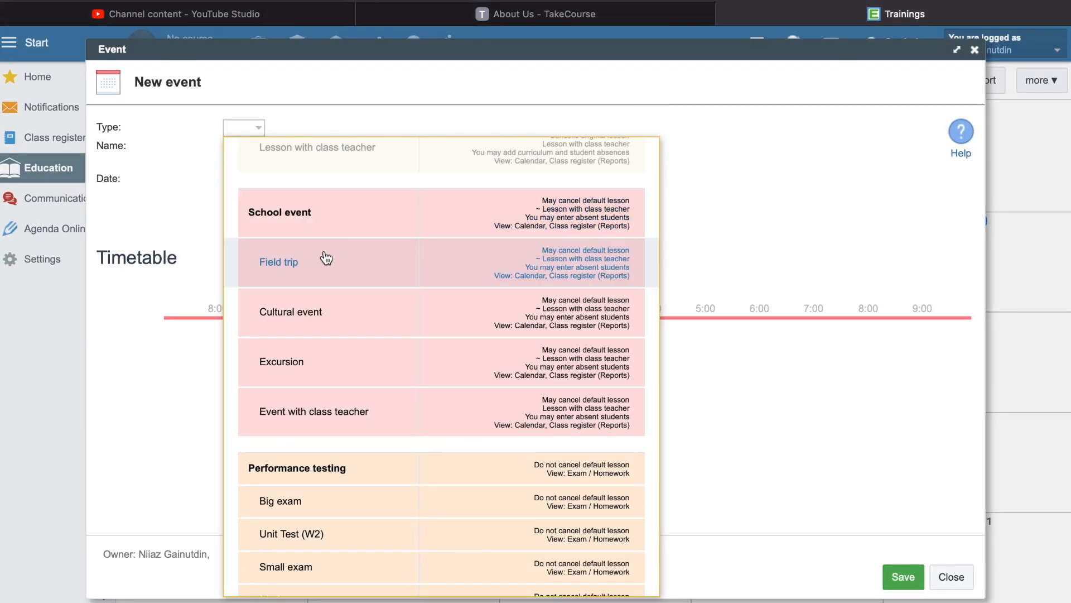
pyautogui.click(352, 266)
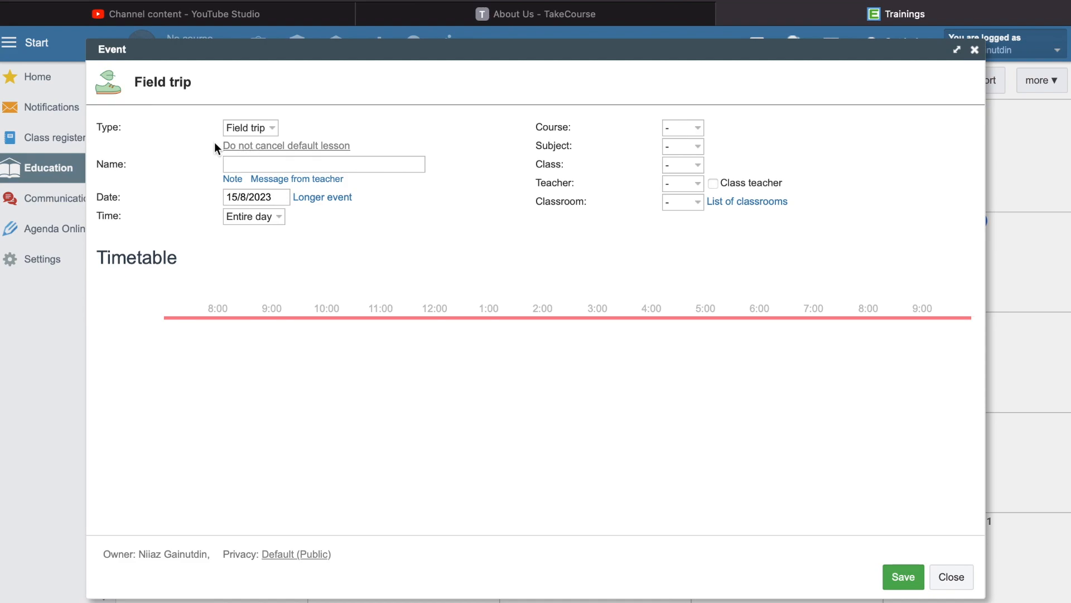
# - Set the field trip to cancel the original lesson and name it Field trip 1
pyautogui.click(274, 146)
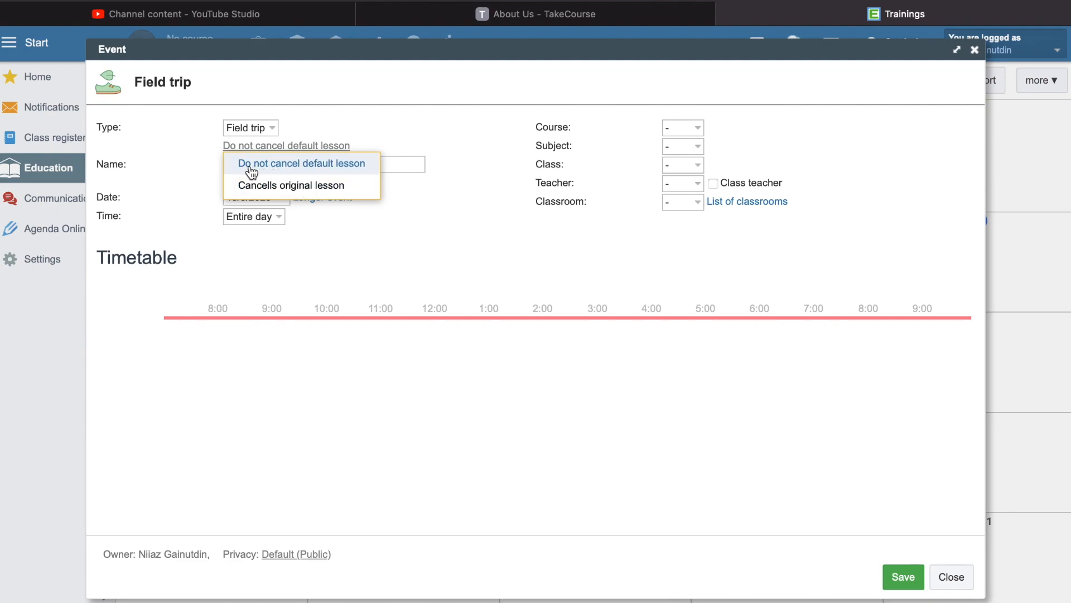
pyautogui.click(265, 186)
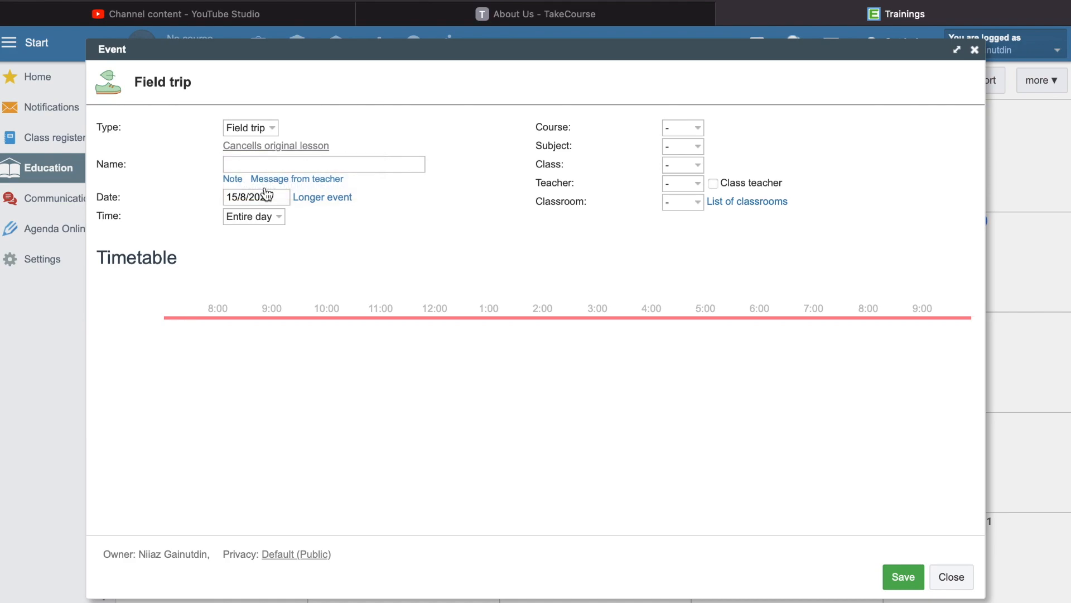
pyautogui.click(286, 160)
pyautogui.click(283, 163)
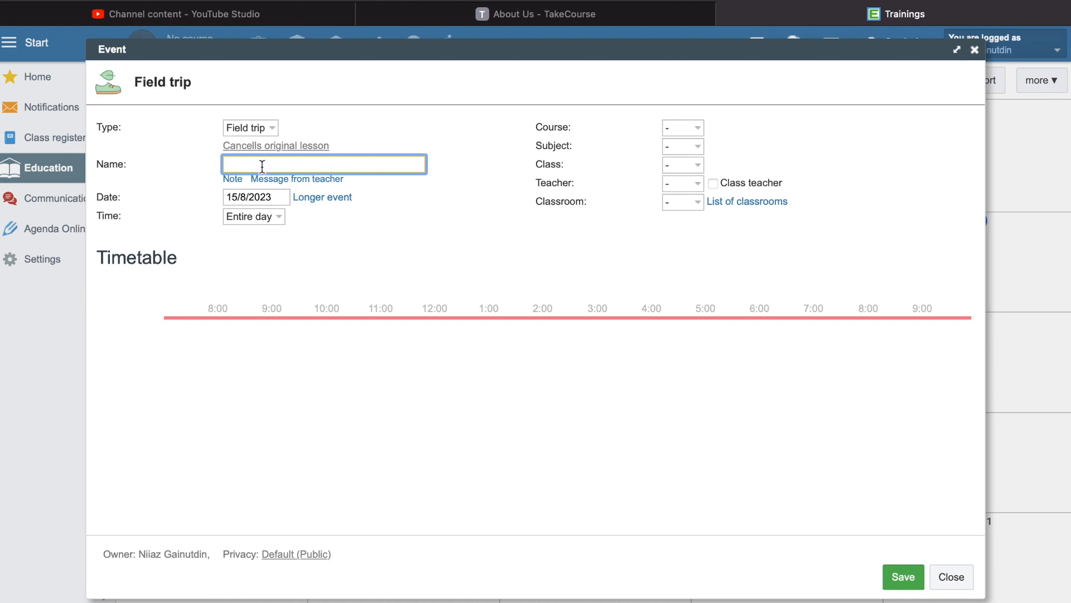
# - Schedule the field trip by period, from period 2 till period 5
pyautogui.click(271, 222)
pyautogui.click(262, 258)
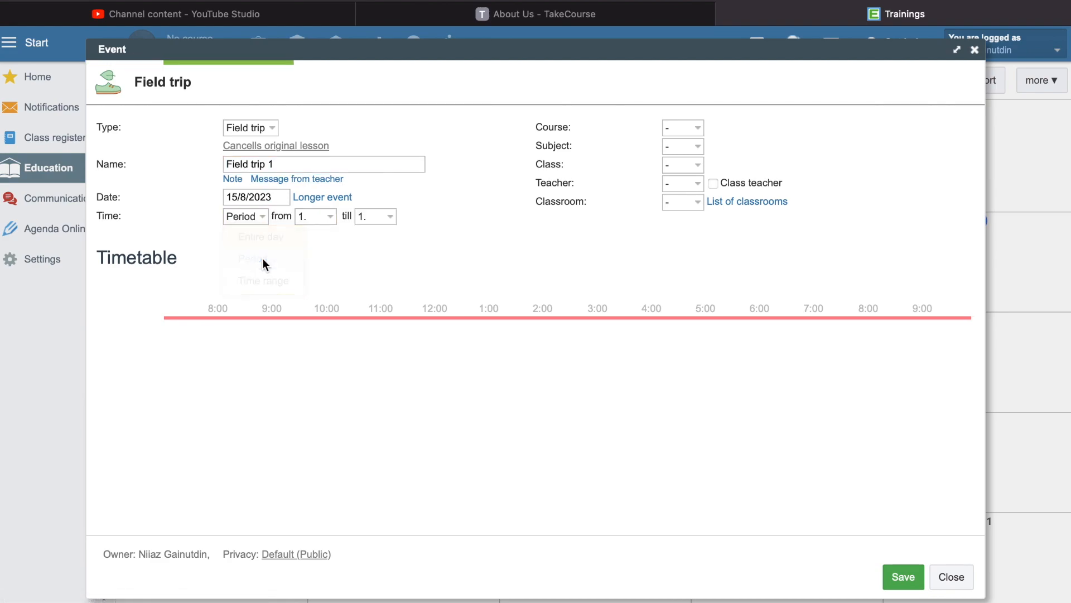
pyautogui.click(313, 223)
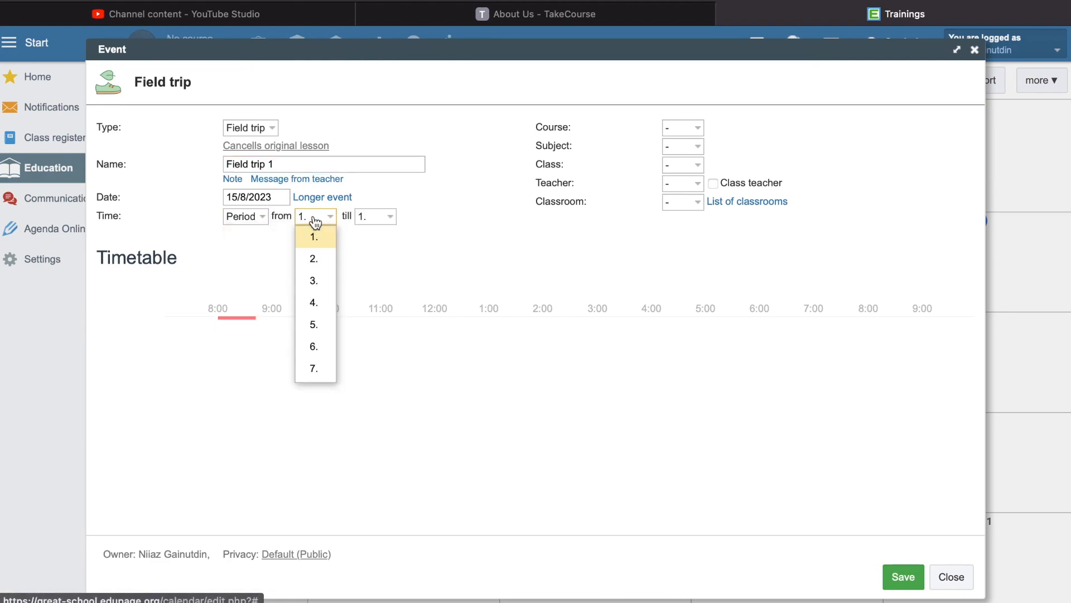
pyautogui.click(314, 265)
pyautogui.click(371, 219)
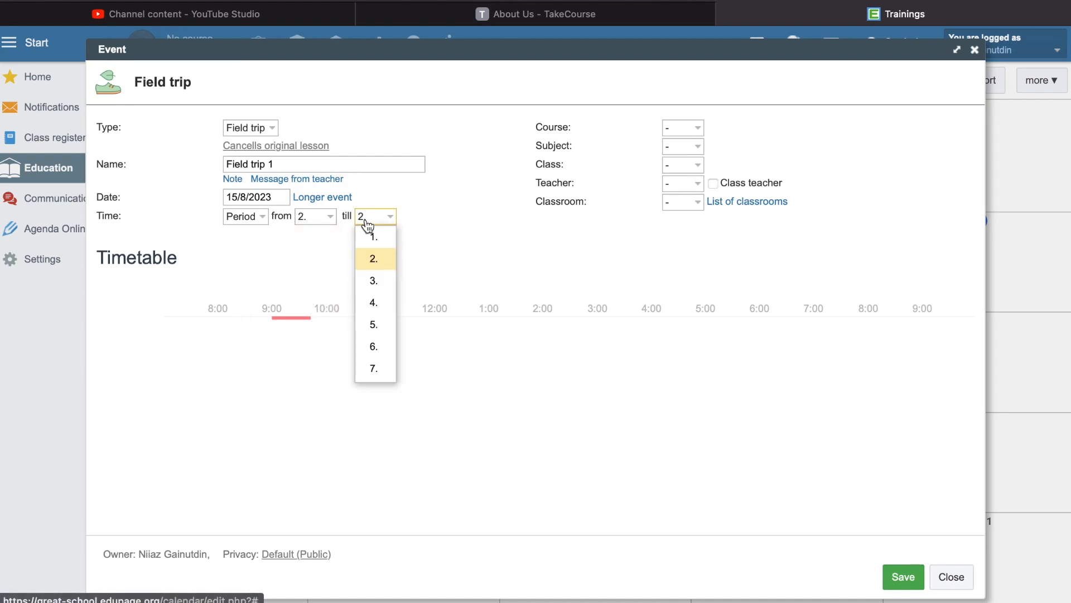
pyautogui.click(376, 326)
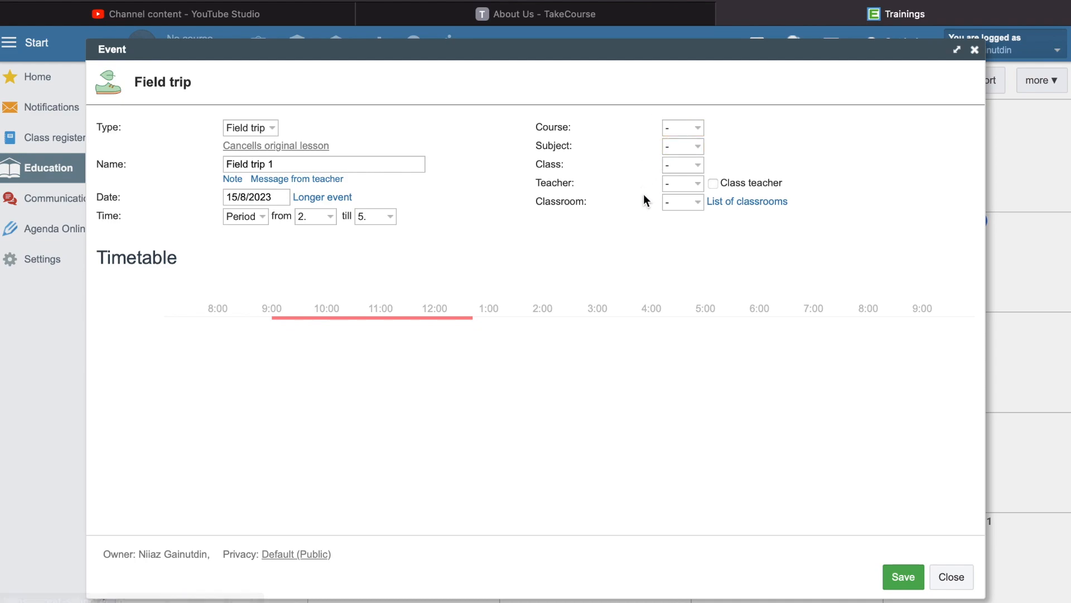
# - Assign the field trip to class 10 A and change its date to 11/8/2023
pyautogui.click(687, 130)
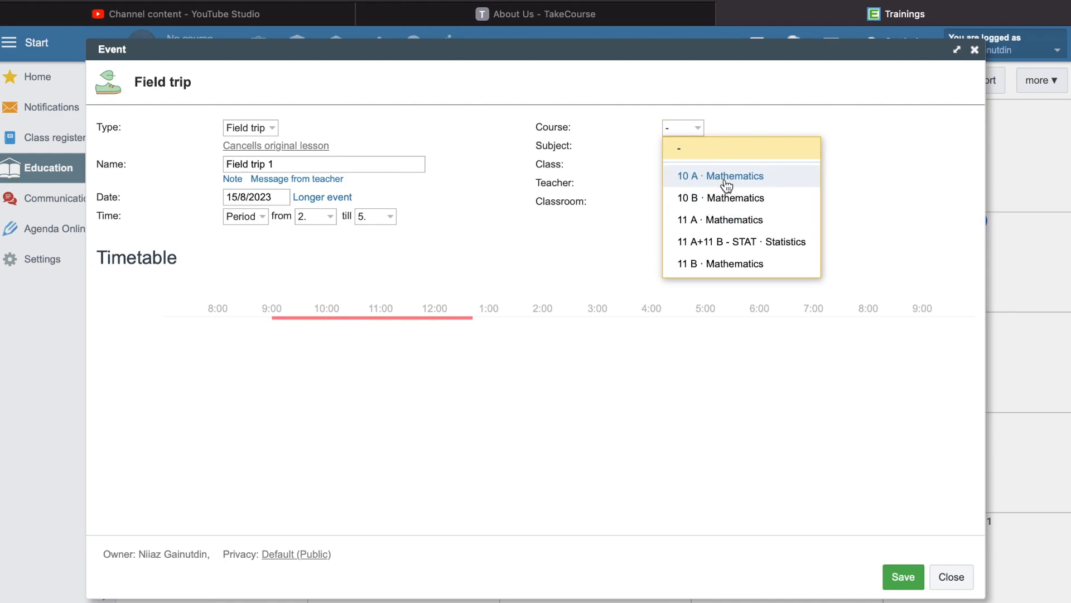
pyautogui.click(628, 168)
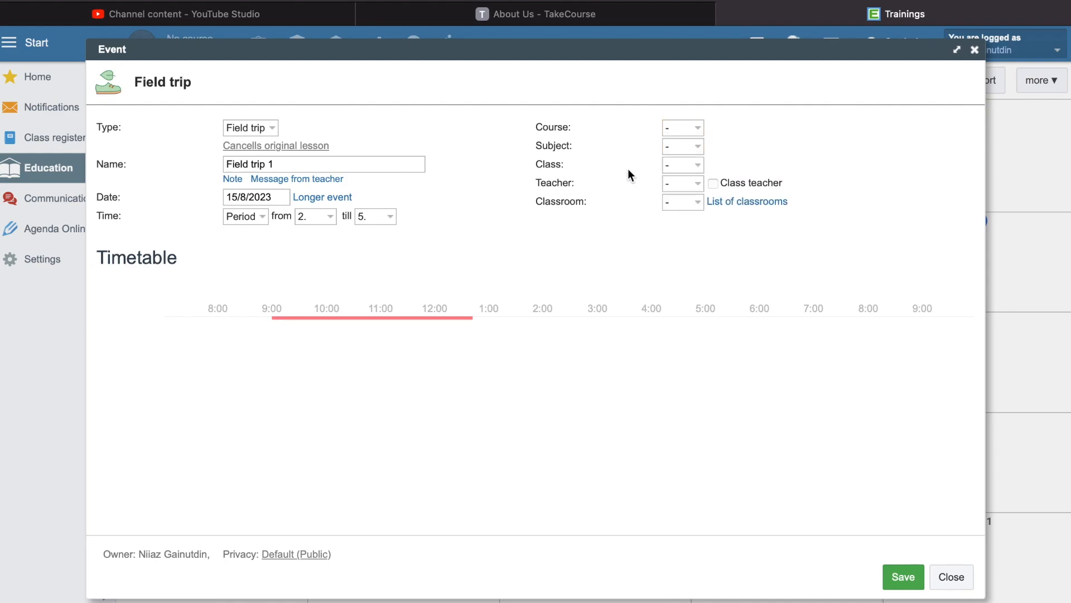
pyautogui.click(676, 148)
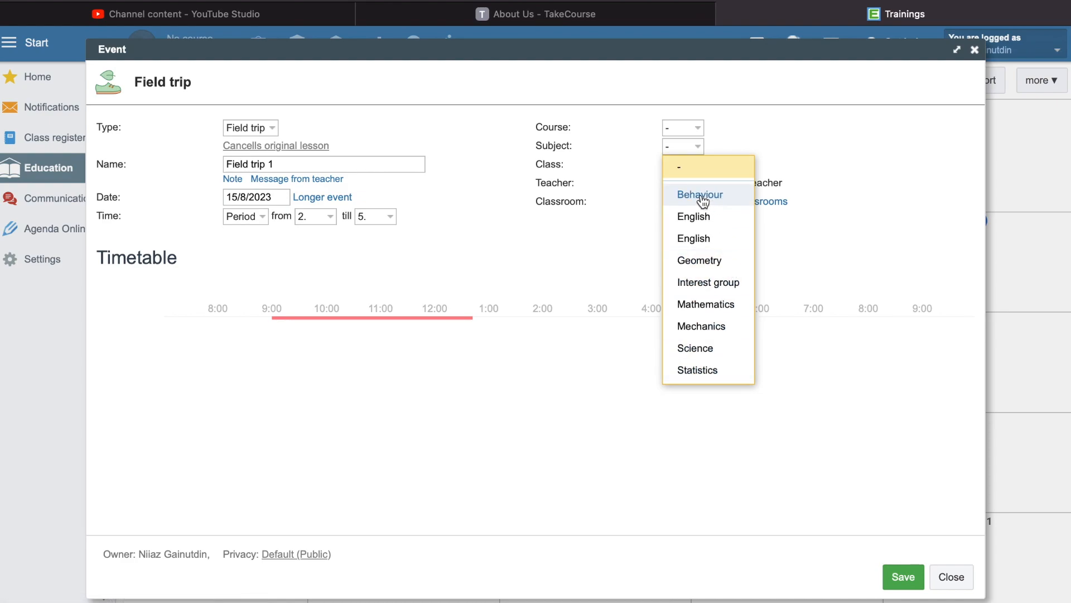
pyautogui.click(641, 207)
pyautogui.click(682, 167)
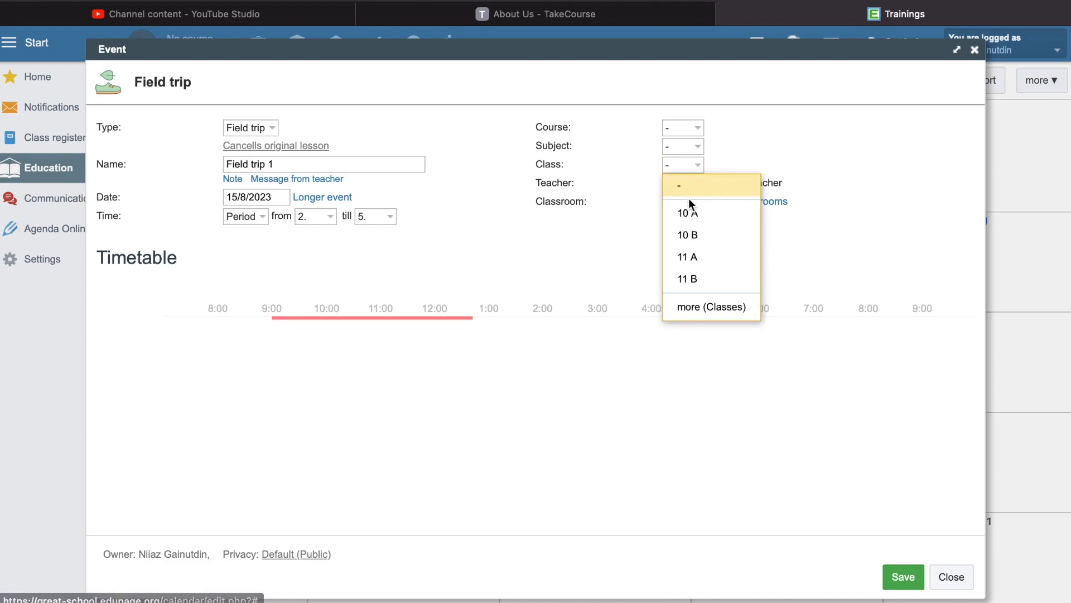
pyautogui.click(690, 214)
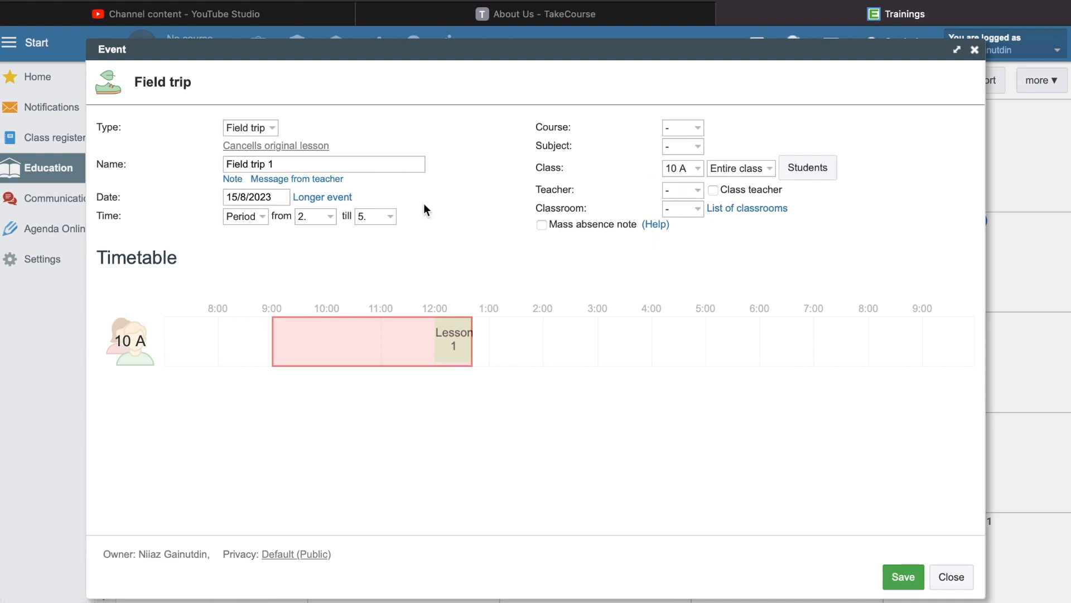
pyautogui.click(276, 196)
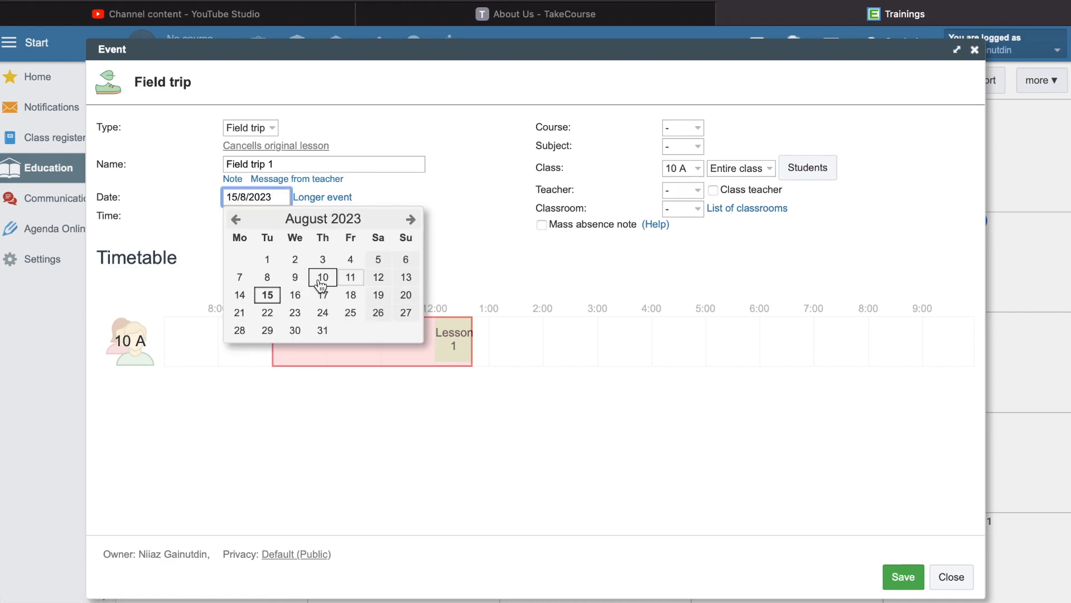
pyautogui.click(350, 279)
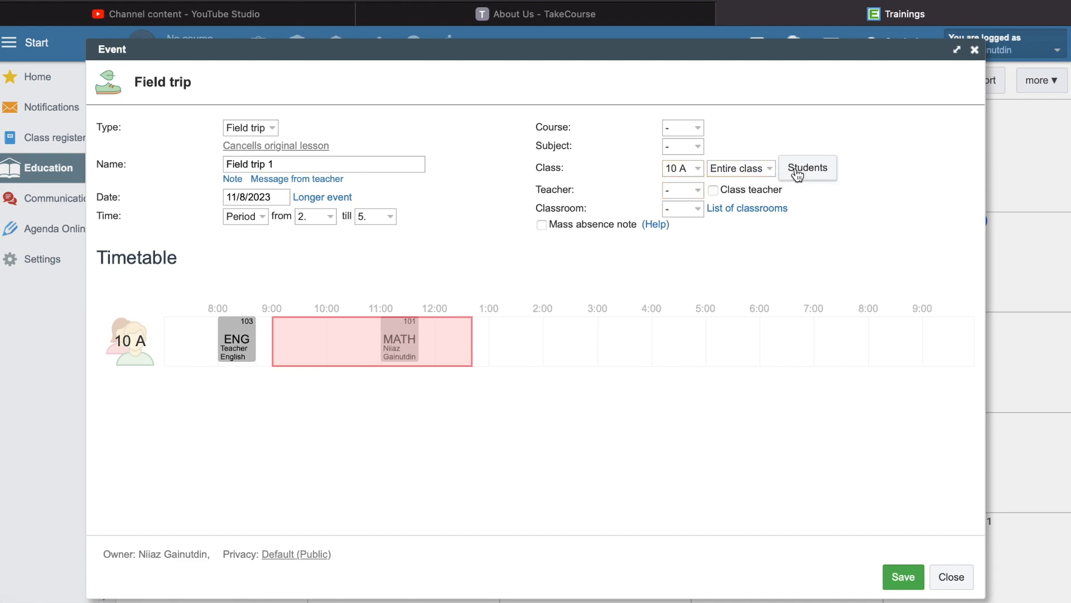
pyautogui.click(740, 168)
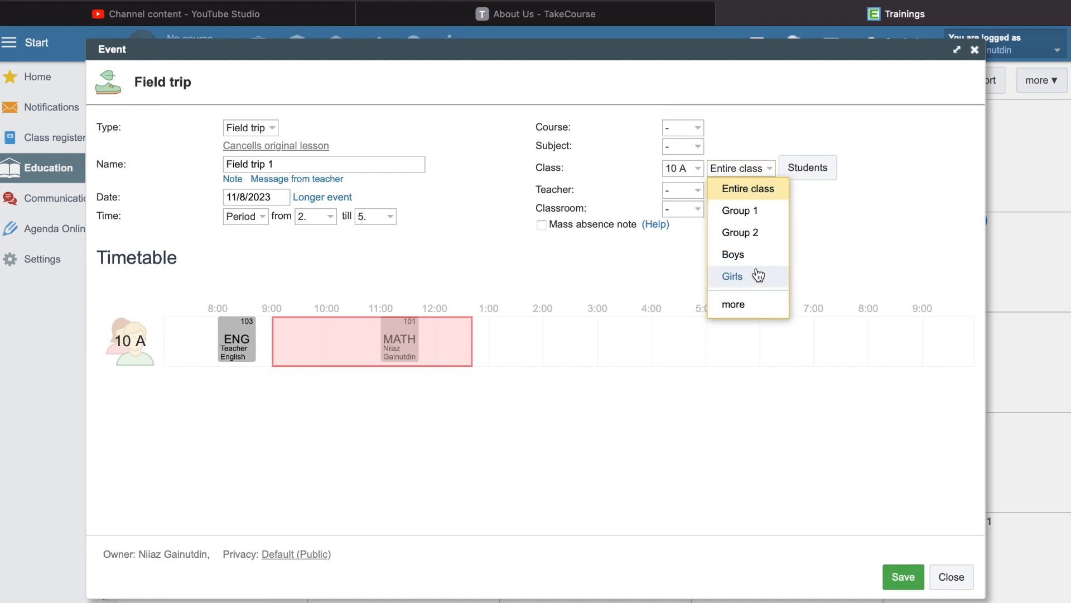
pyautogui.click(809, 175)
pyautogui.click(809, 174)
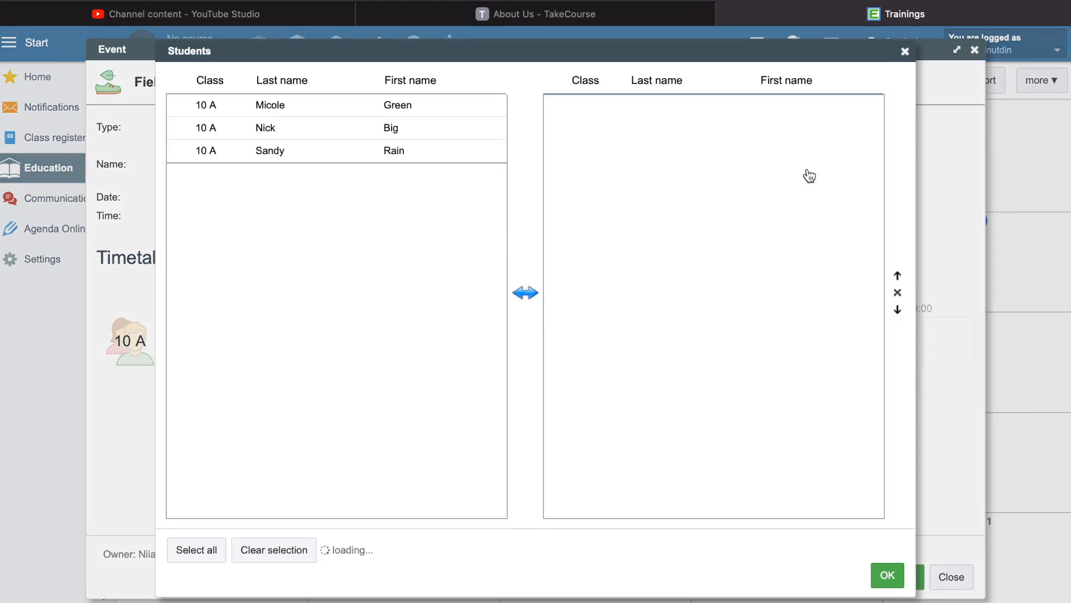
pyautogui.click(438, 106)
pyautogui.click(439, 129)
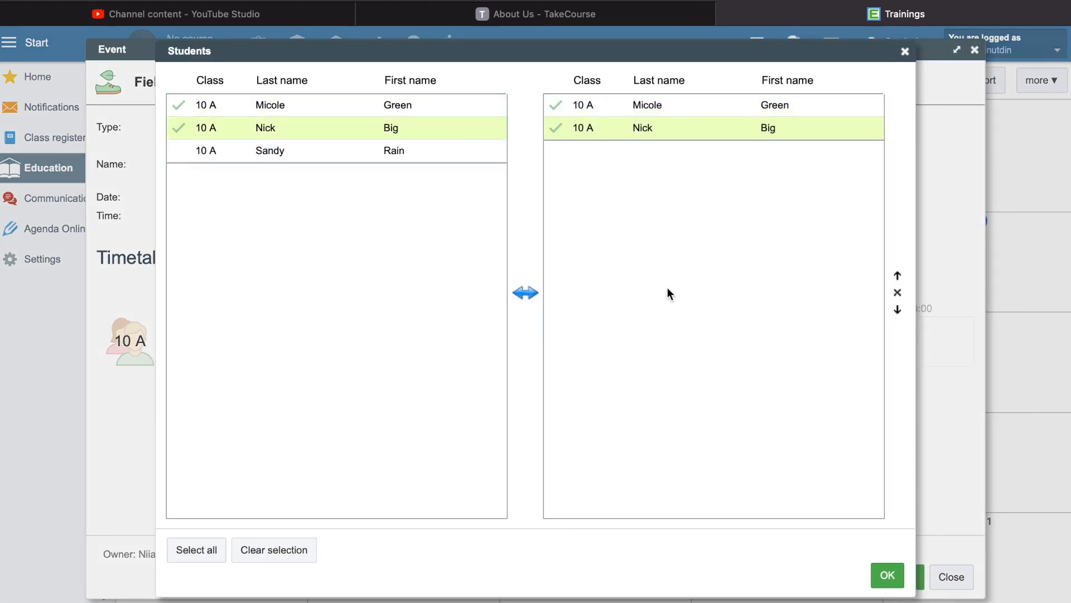
pyautogui.click(428, 148)
pyautogui.click(905, 51)
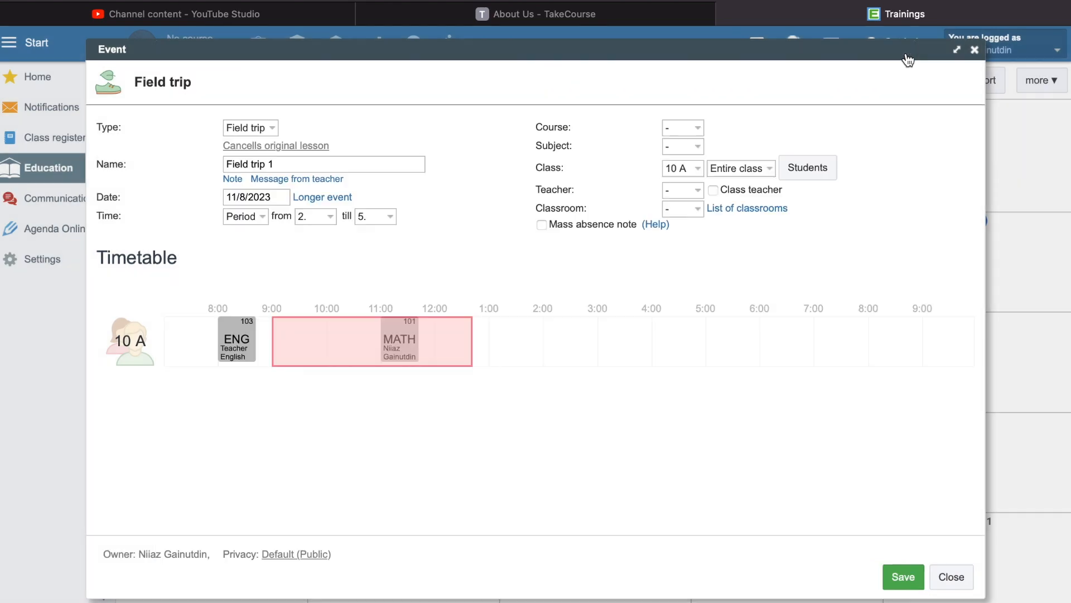
# - Assign two teachers to the field trip: Teacher Assistant and the mathematics teacher of class 10 A
pyautogui.click(697, 190)
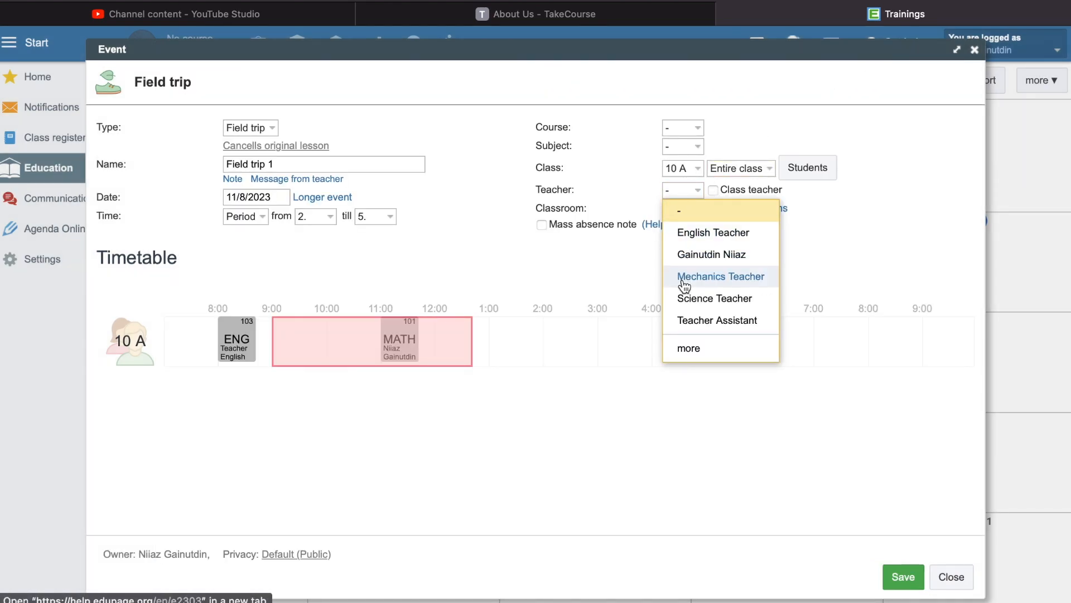
pyautogui.click(688, 348)
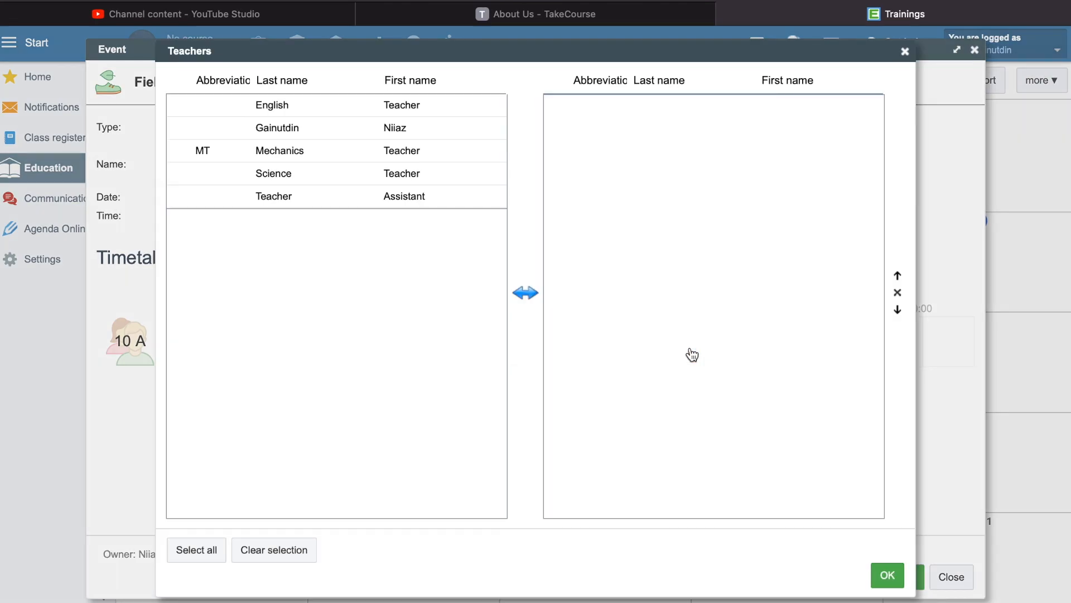
pyautogui.click(454, 194)
pyautogui.click(440, 131)
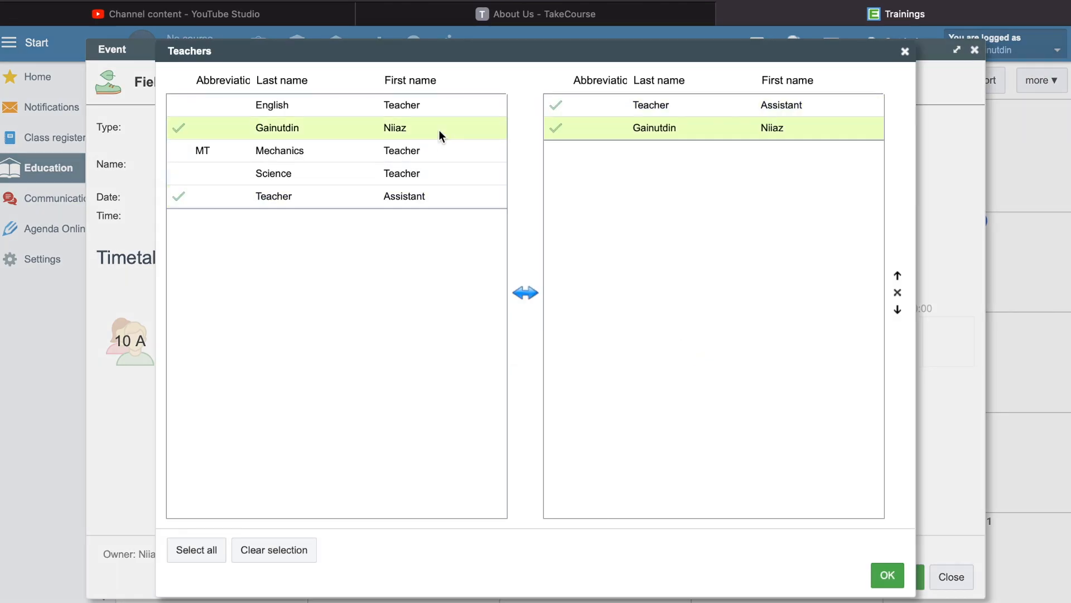
pyautogui.click(886, 569)
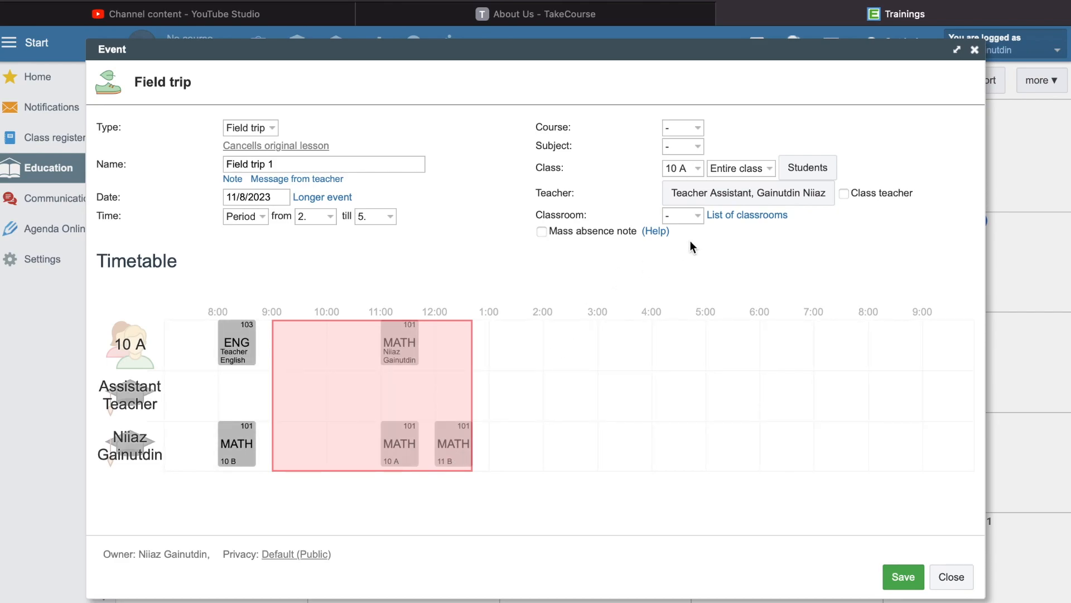
# - Set the field trip's classroom to 102, enable the mass absence note, and save the event
pyautogui.click(682, 215)
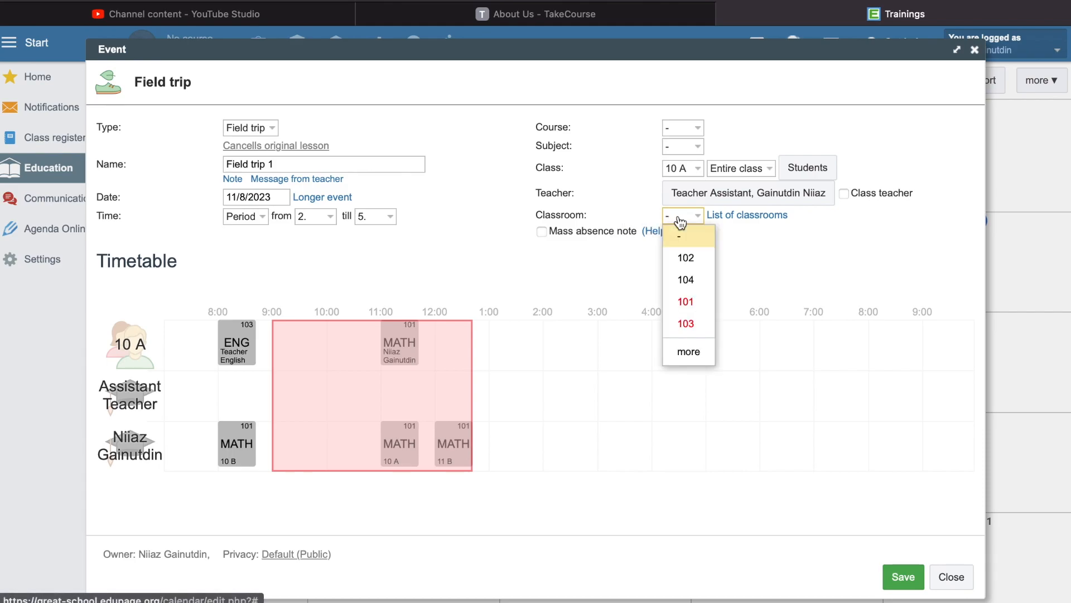
pyautogui.click(686, 257)
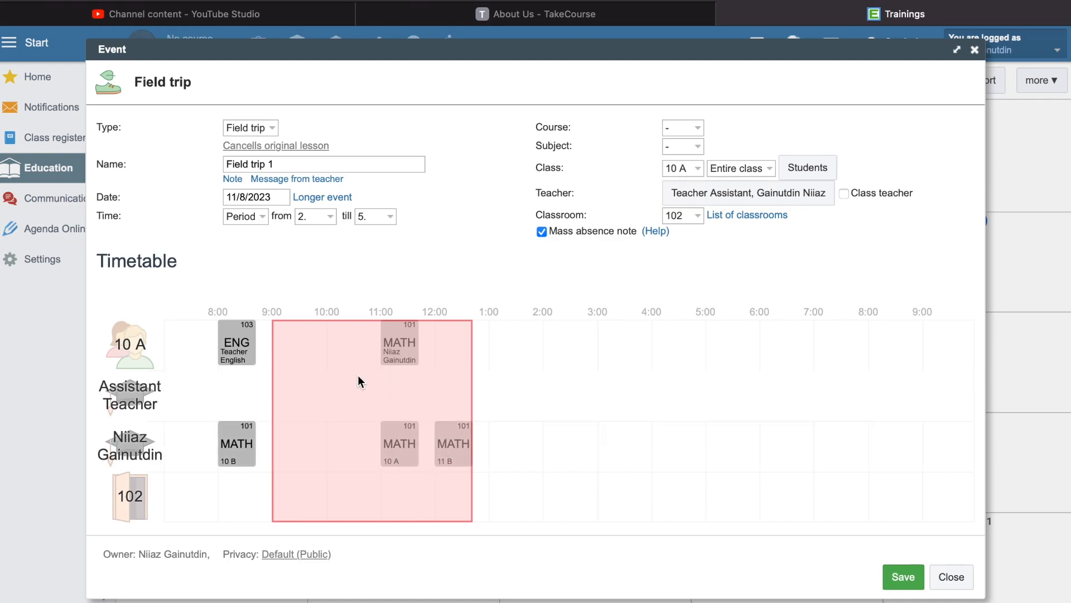
pyautogui.click(903, 581)
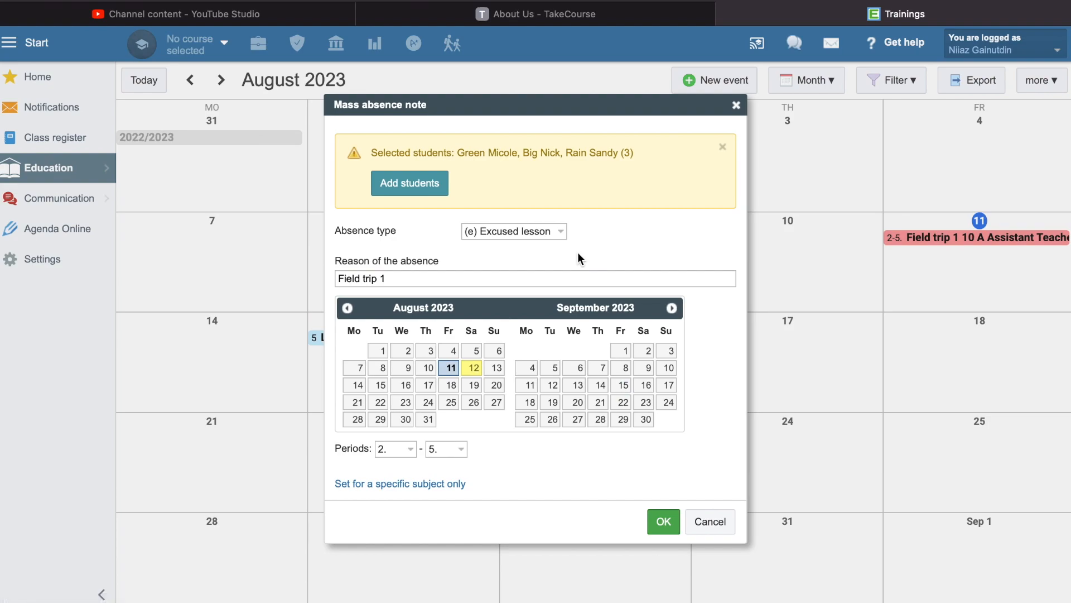
# - Create the mass absence note for the class 10 A students as an Excused lesson with the reason Field trip 1
pyautogui.click(398, 279)
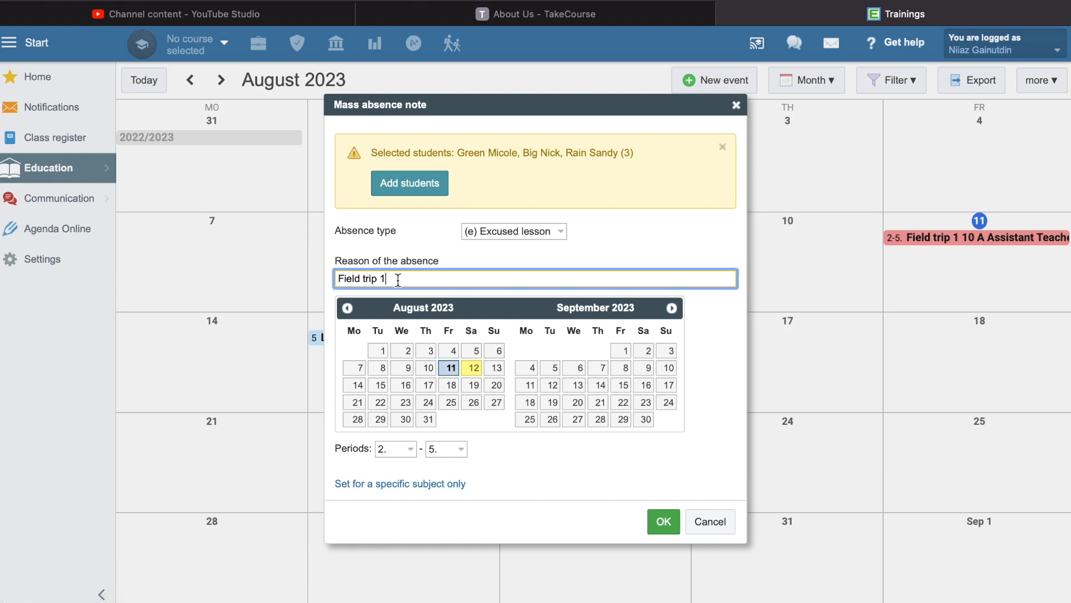
pyautogui.moveTo(392, 277); pyautogui.dragTo(334, 278)
pyautogui.click(394, 279)
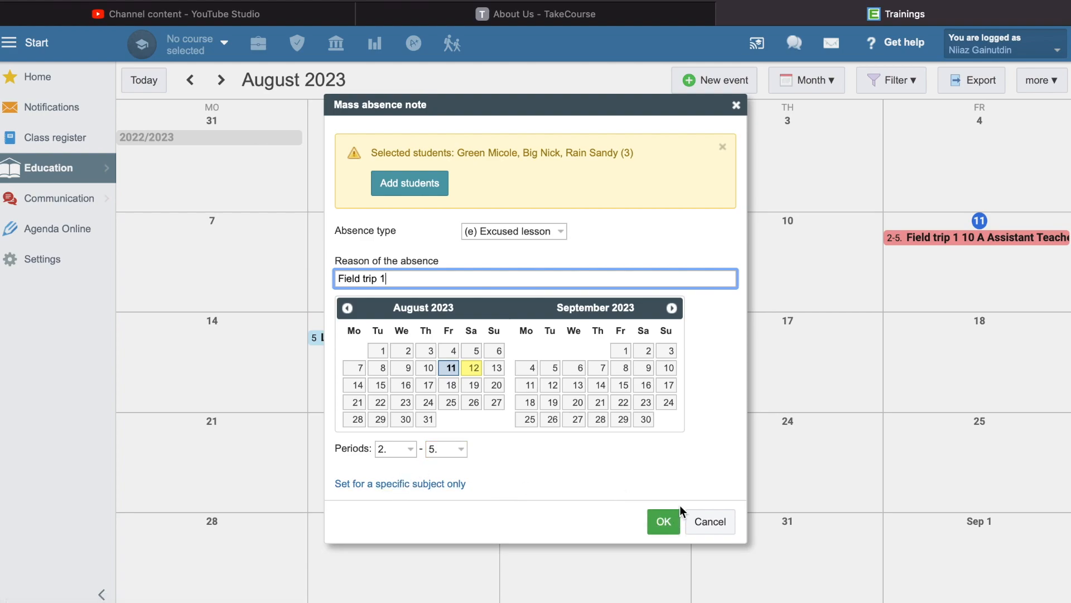
pyautogui.click(509, 232)
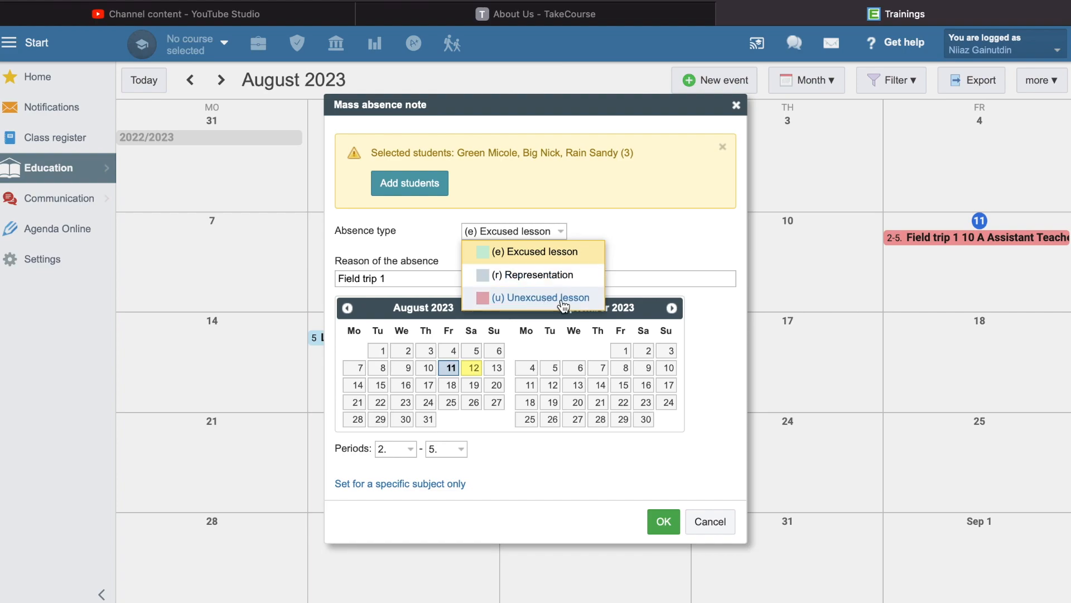
pyautogui.click(648, 246)
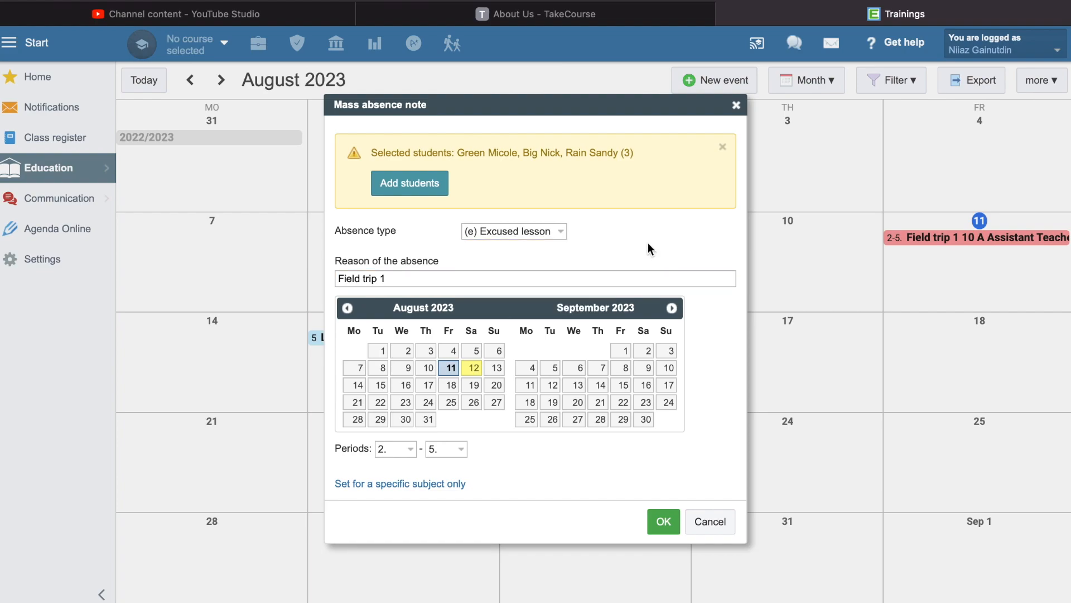
pyautogui.click(669, 524)
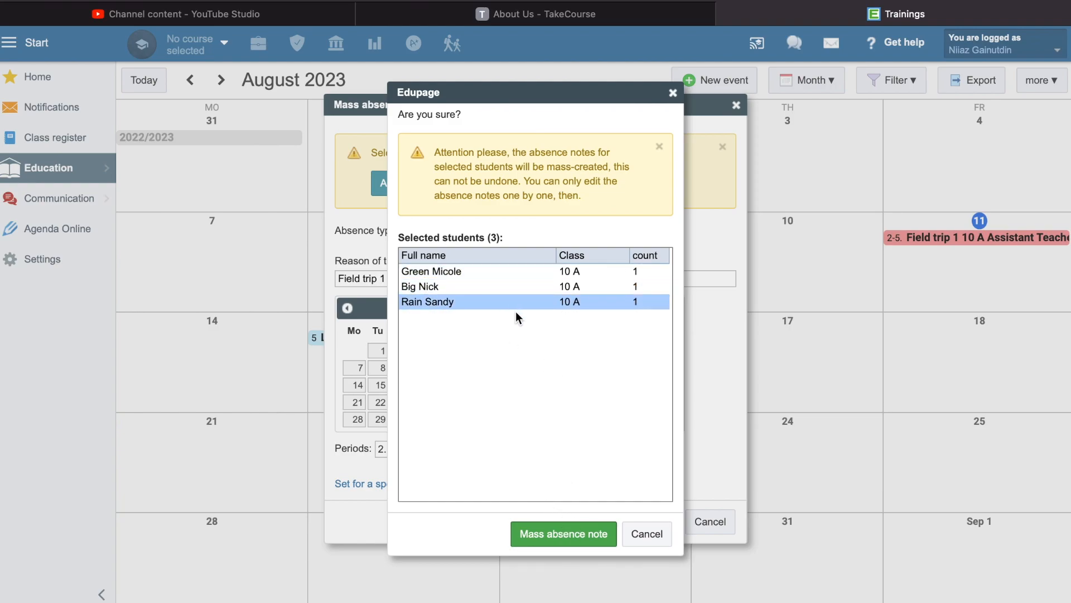
pyautogui.click(547, 537)
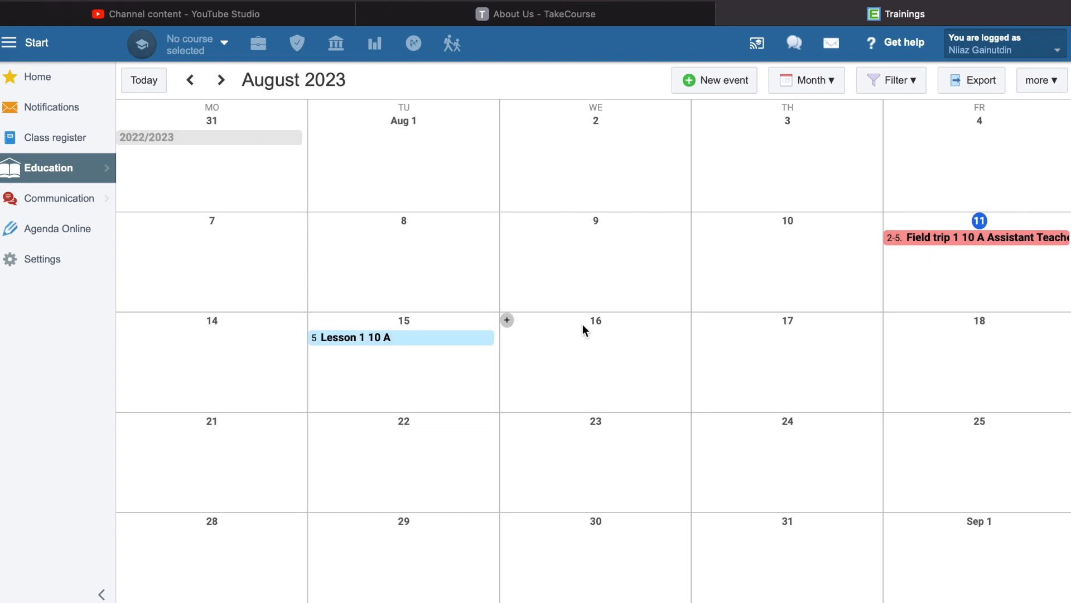
# - Start a new event on 10/8/2023 with the type Big exam and name it Unit 1
pyautogui.click(508, 322)
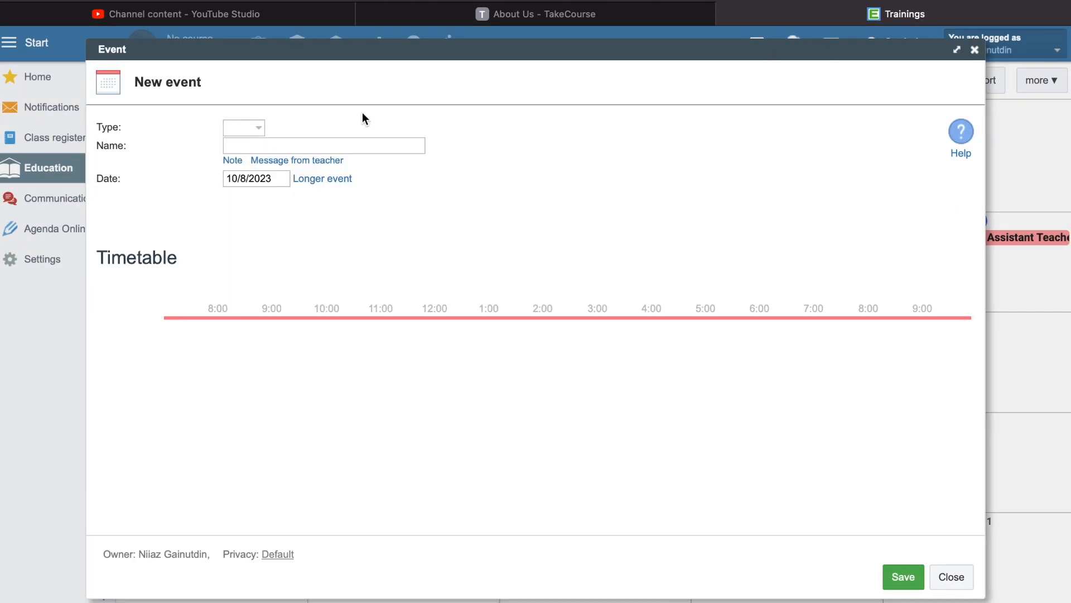
pyautogui.click(256, 129)
pyautogui.scroll(-5, 328, 380)
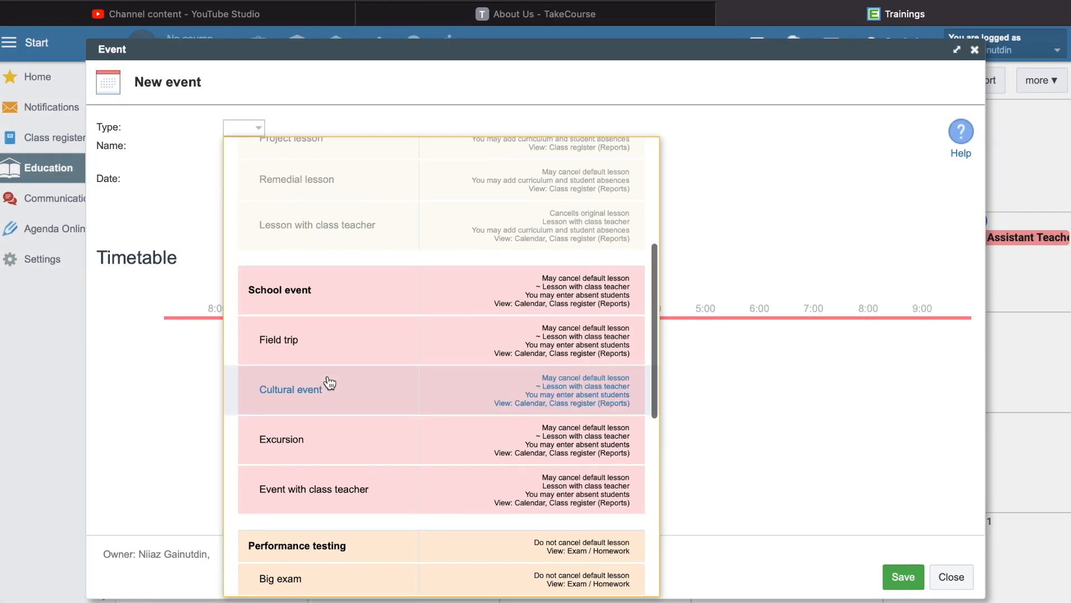
pyautogui.scroll(-4, 329, 379)
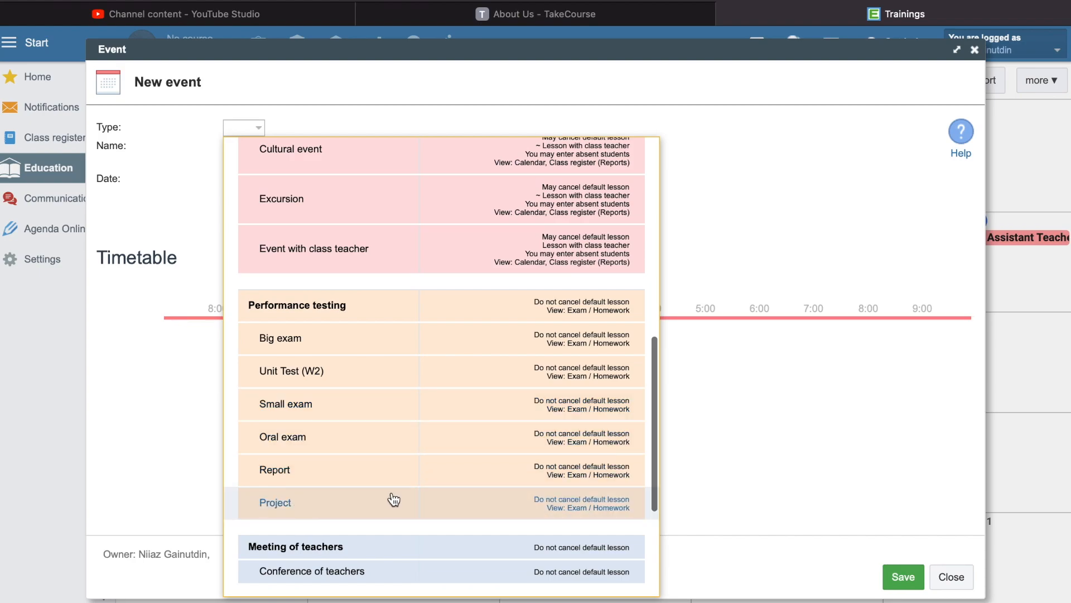
pyautogui.scroll(-1, 502, 384)
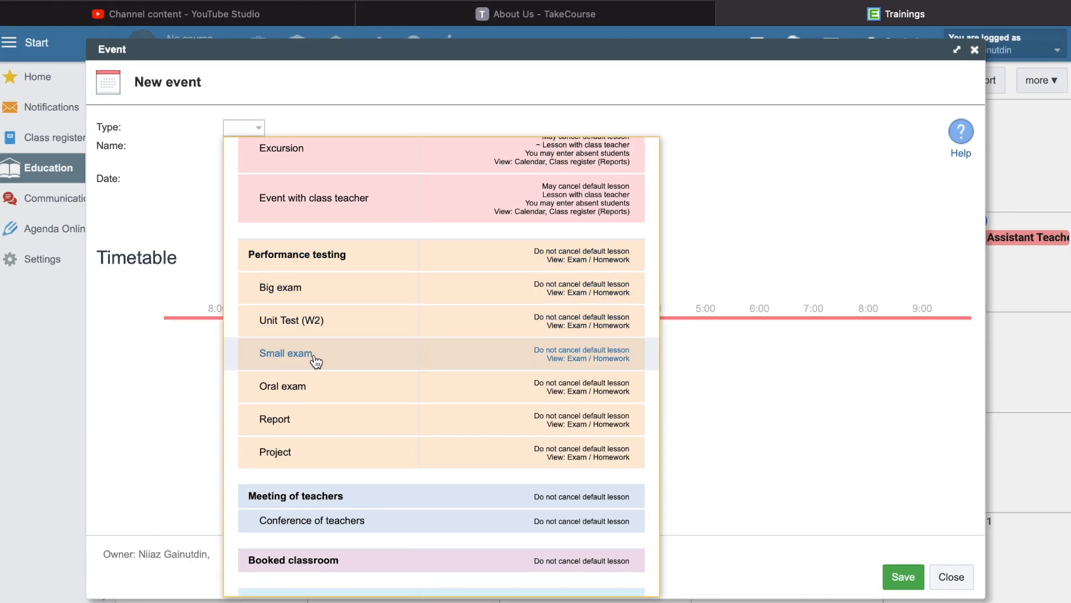
pyautogui.click(296, 290)
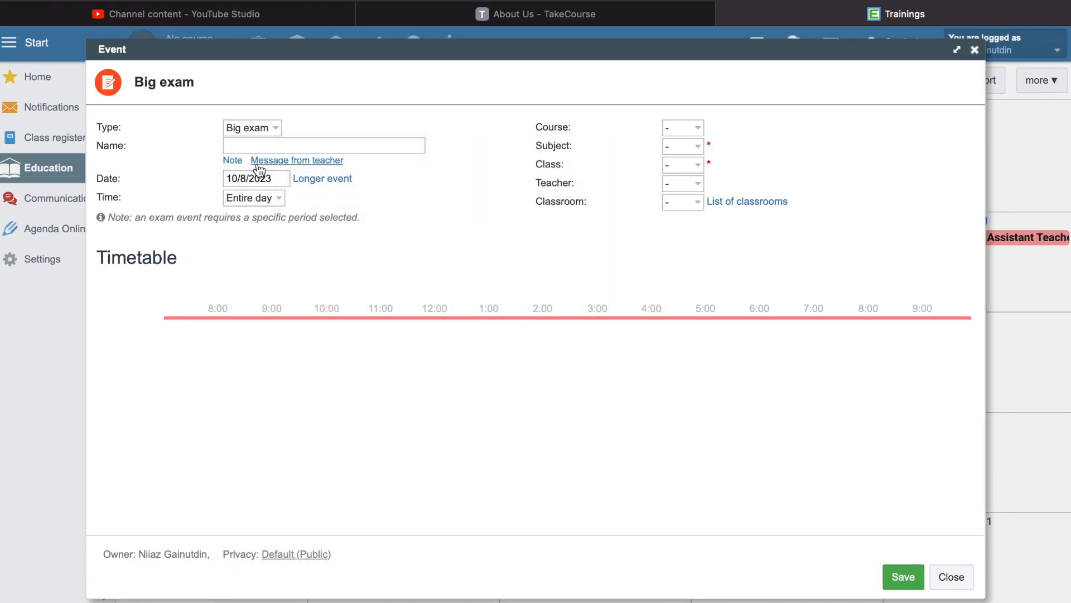
pyautogui.click(245, 148)
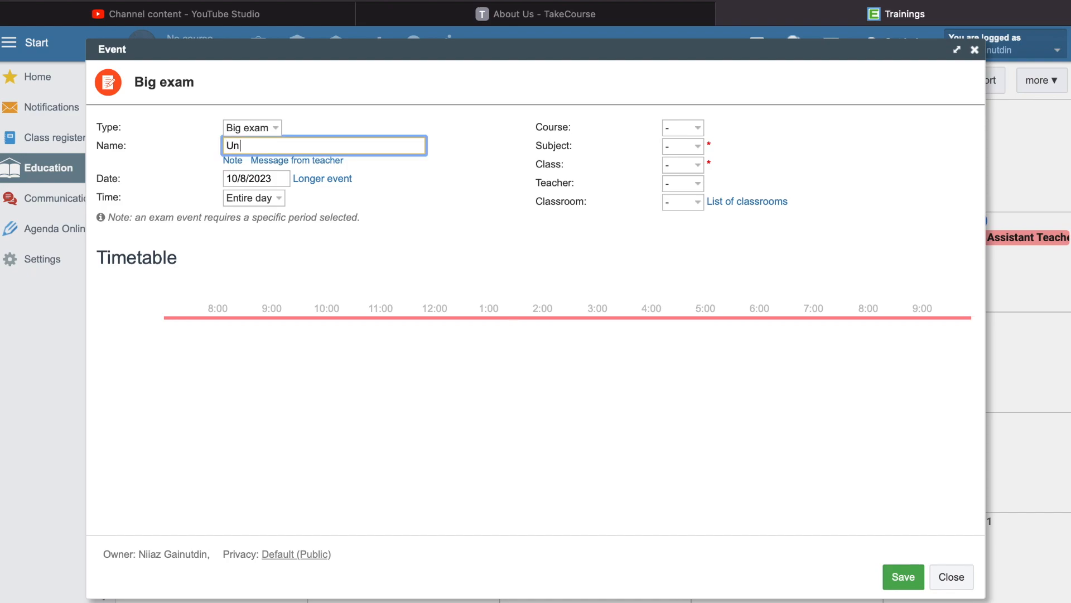
pyautogui.click(207, 179)
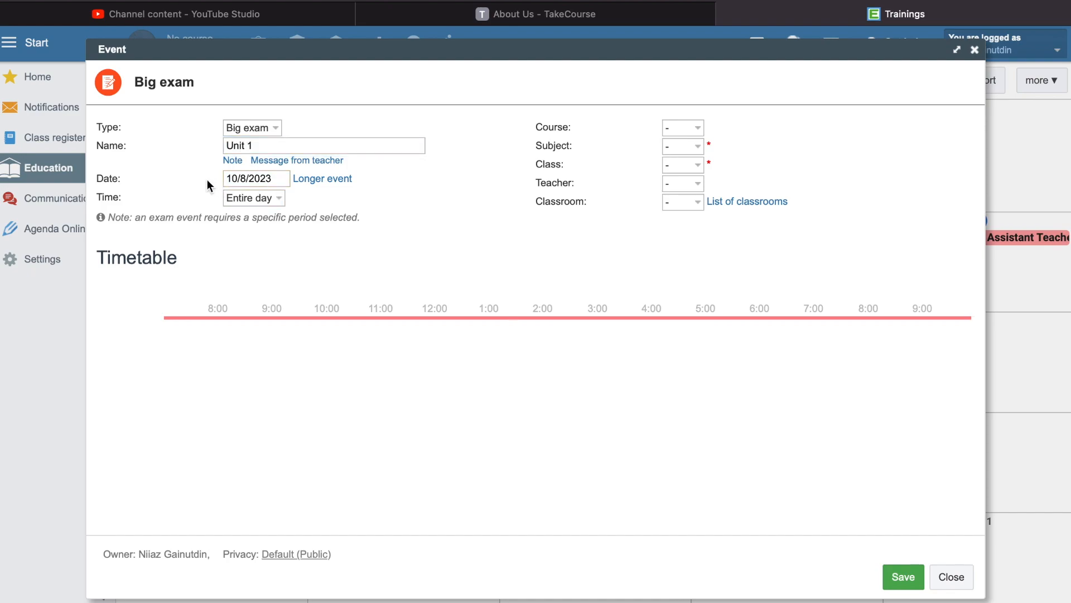
# - Schedule the exam by period, from period 3 till period 4
pyautogui.click(257, 206)
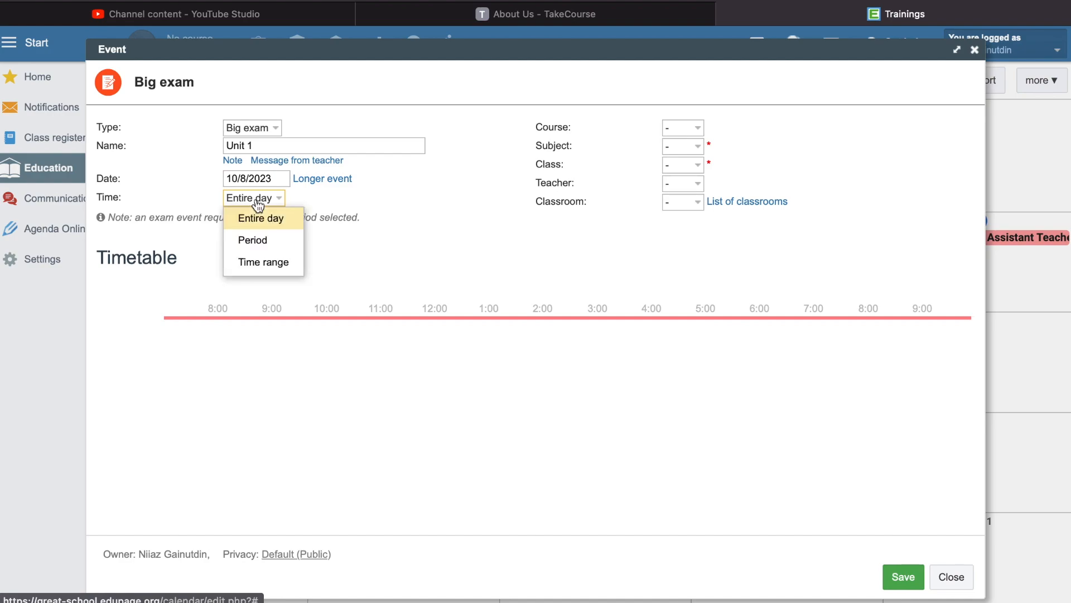
pyautogui.click(265, 247)
pyautogui.click(314, 201)
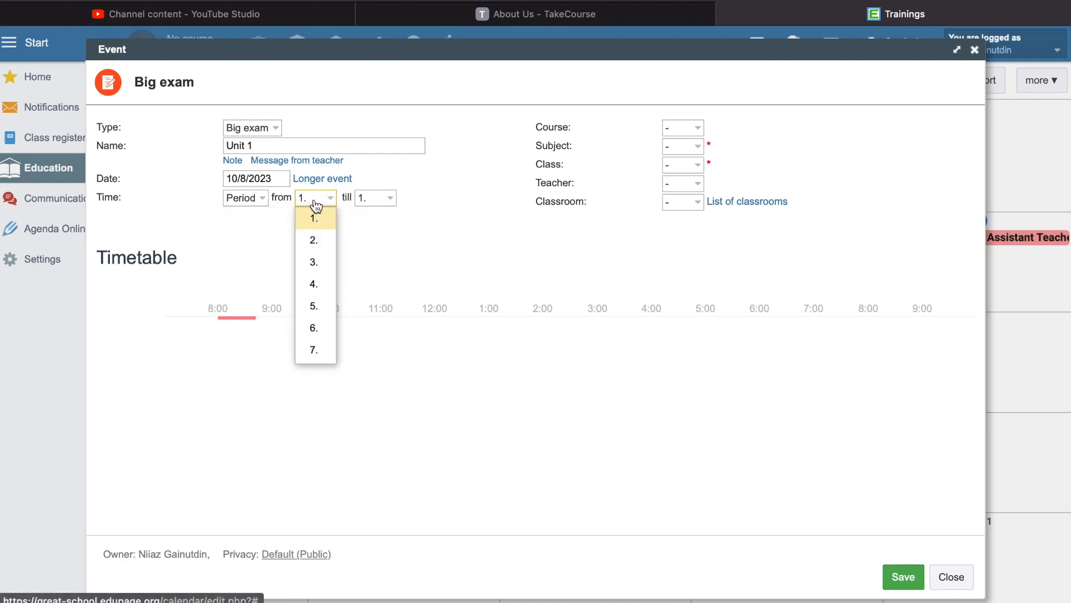
pyautogui.click(316, 262)
pyautogui.click(376, 202)
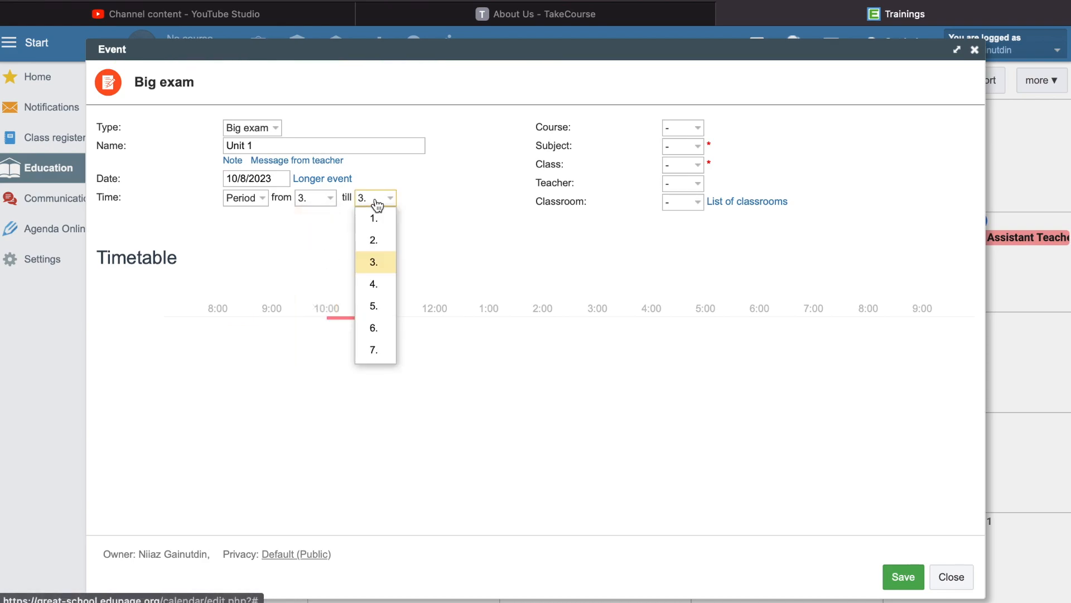
pyautogui.click(376, 286)
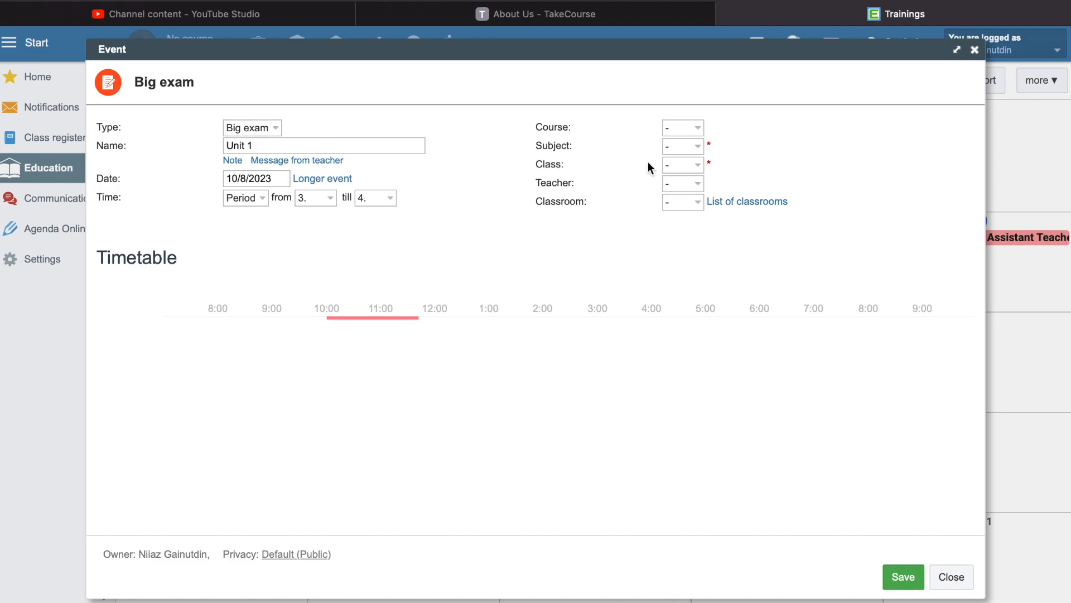
# - Set the exam's subject to Mathematics and its class to 10 A
pyautogui.click(690, 129)
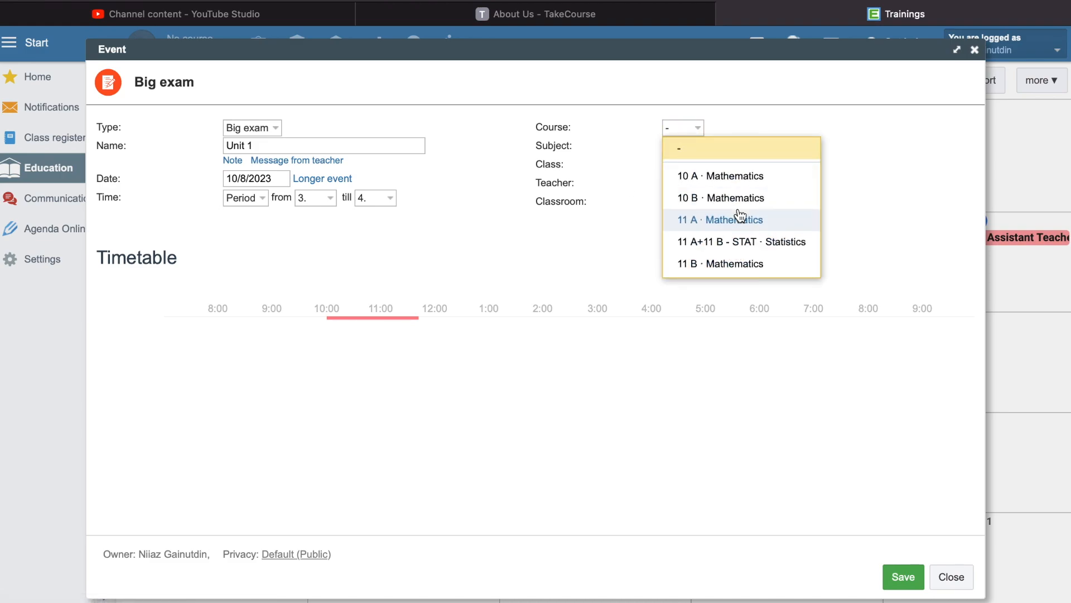
pyautogui.click(681, 151)
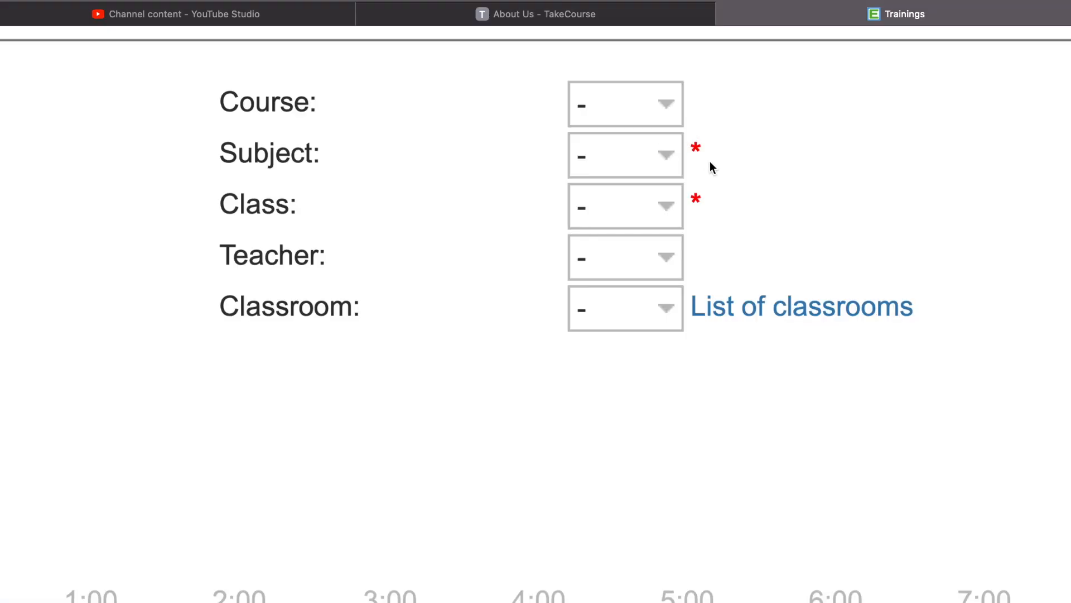
pyautogui.click(641, 161)
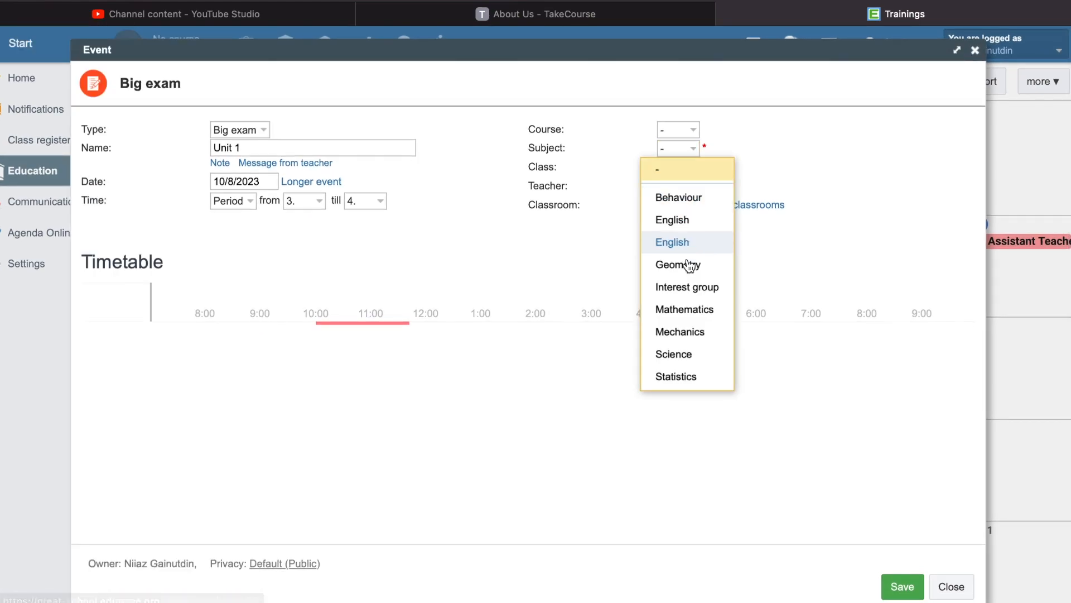
pyautogui.click(685, 312)
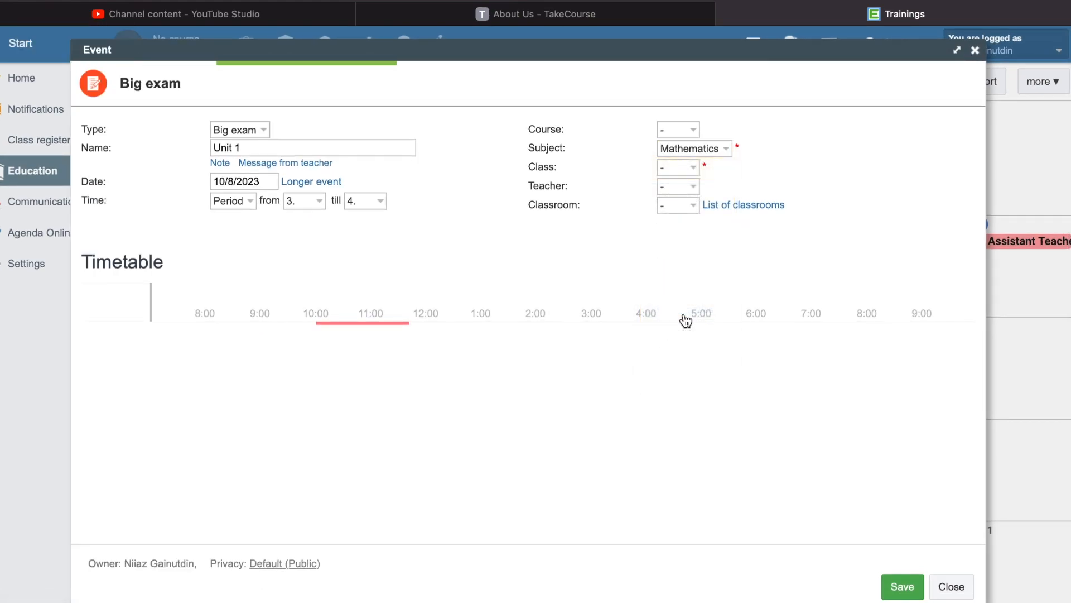
pyautogui.click(680, 168)
pyautogui.click(679, 216)
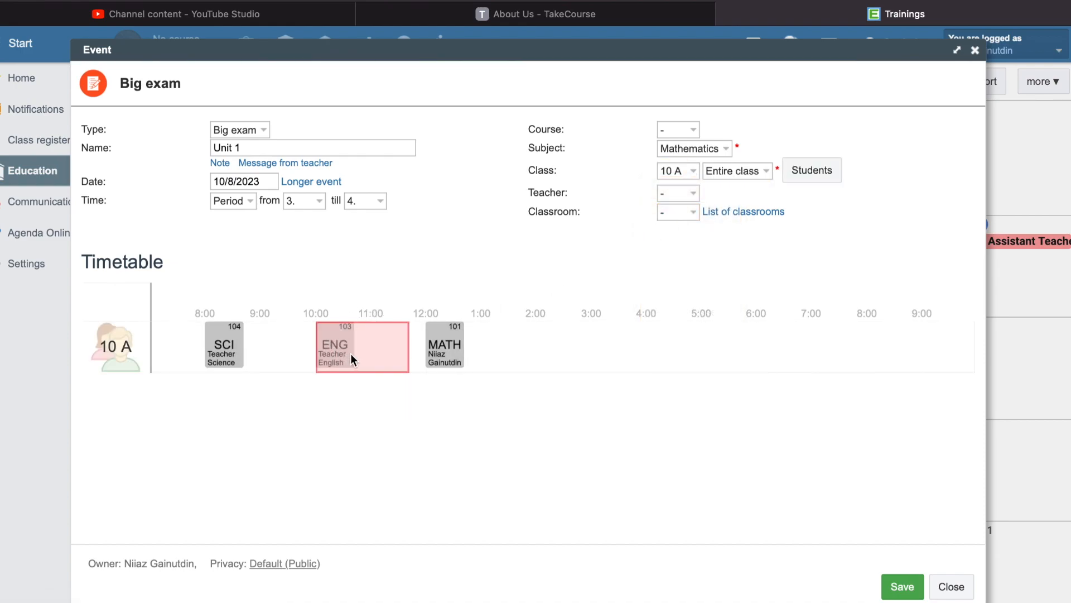
# - Move the exam to period 5 and assign the mathematics teacher of class 10 A to it
pyautogui.click(306, 202)
pyautogui.click(285, 311)
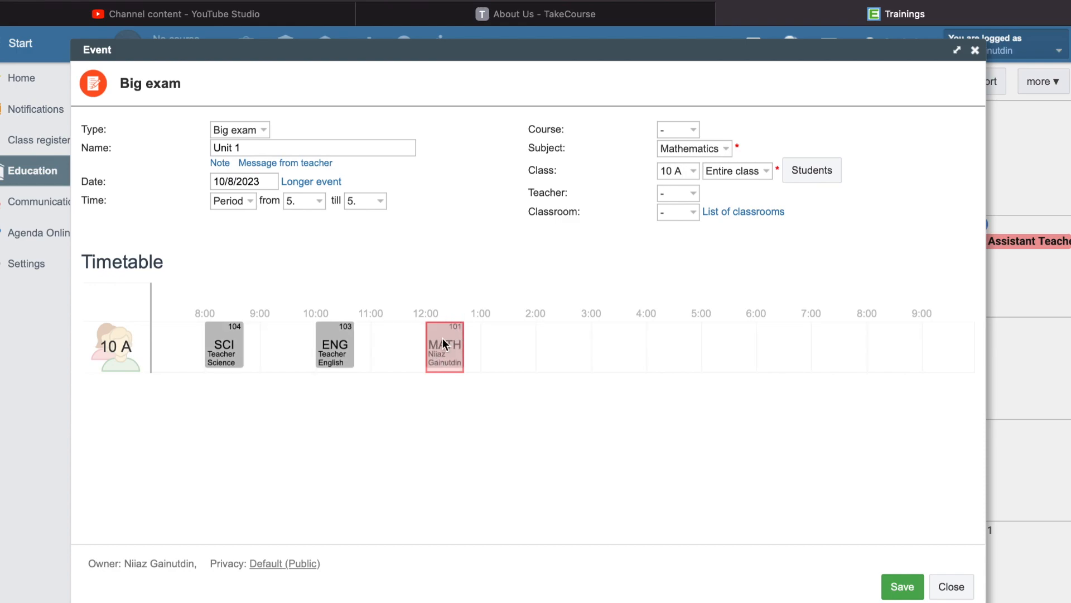
pyautogui.click(684, 196)
pyautogui.click(699, 269)
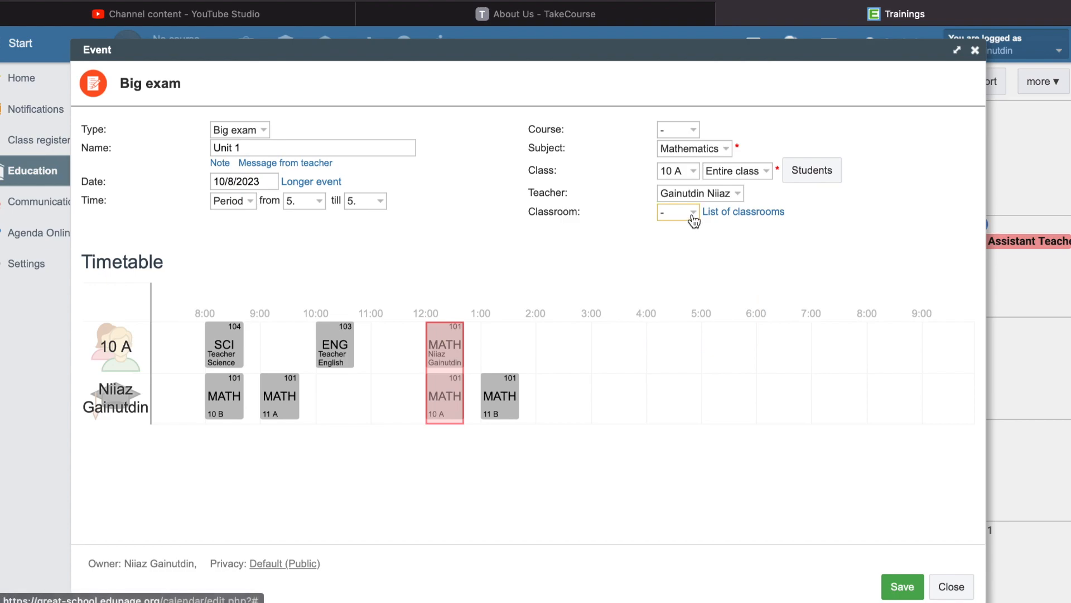
# - Place the exam in classroom 104, then save it with privacy set to Participants only
pyautogui.click(686, 214)
pyautogui.click(671, 277)
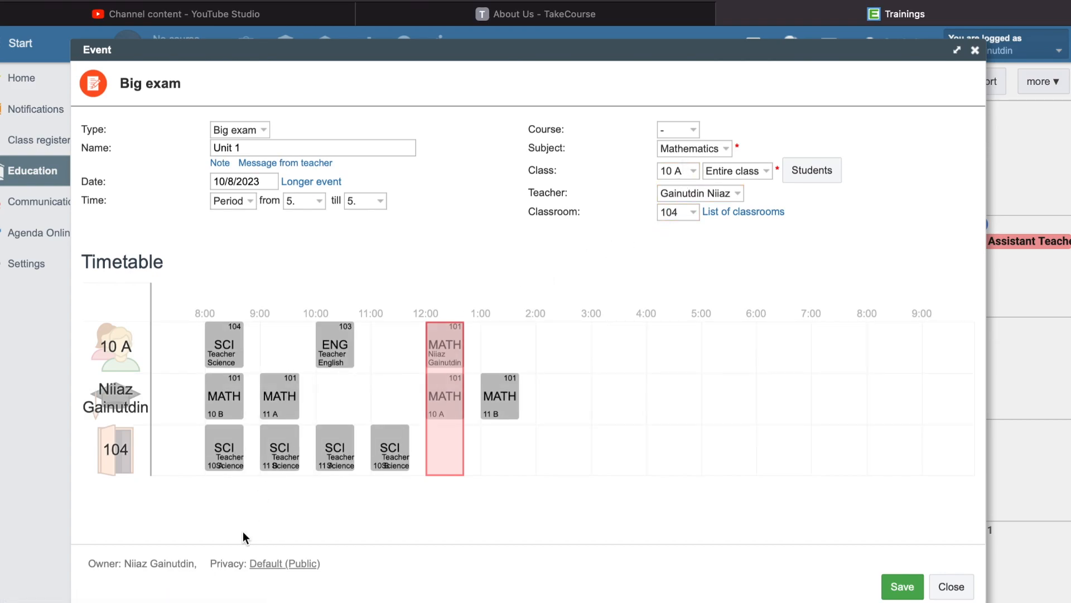
pyautogui.click(277, 564)
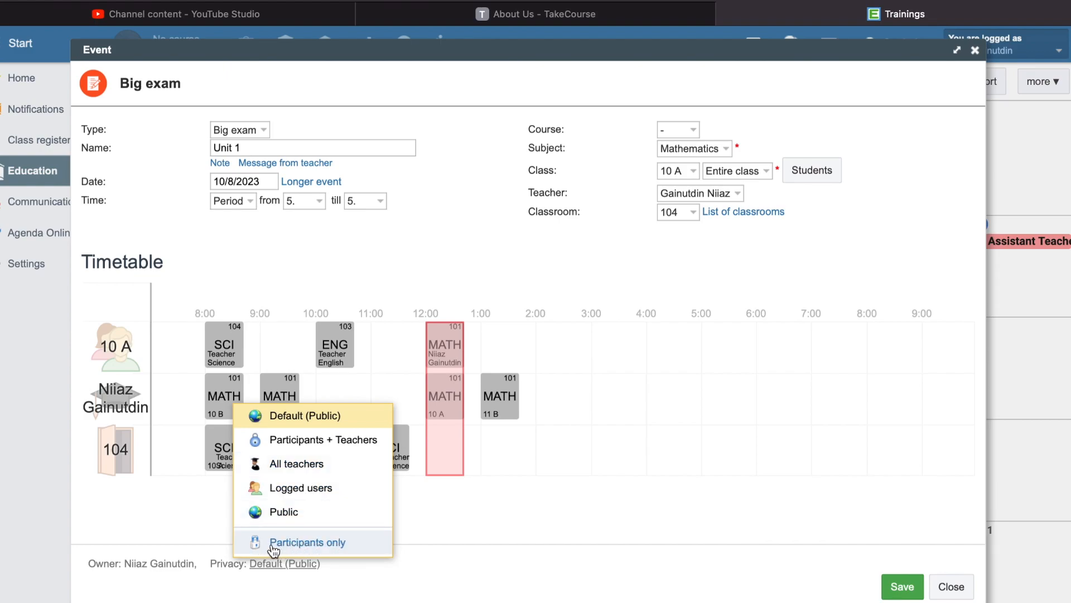
pyautogui.click(307, 542)
pyautogui.click(904, 586)
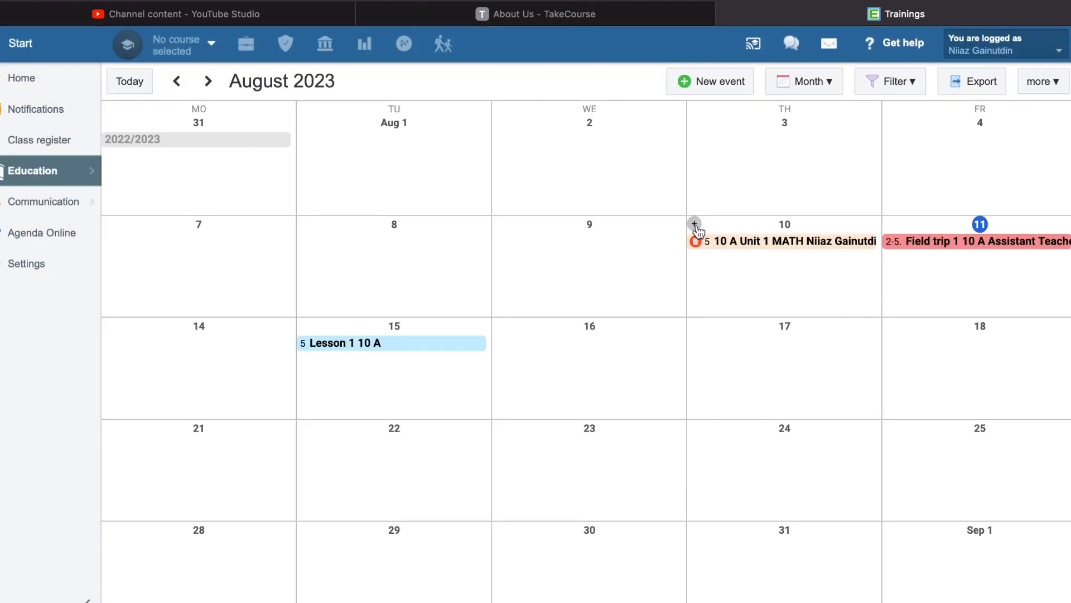
# - Create a Meeting of teachers event on 10 August 2023 and name it Dep Meeting
pyautogui.click(695, 226)
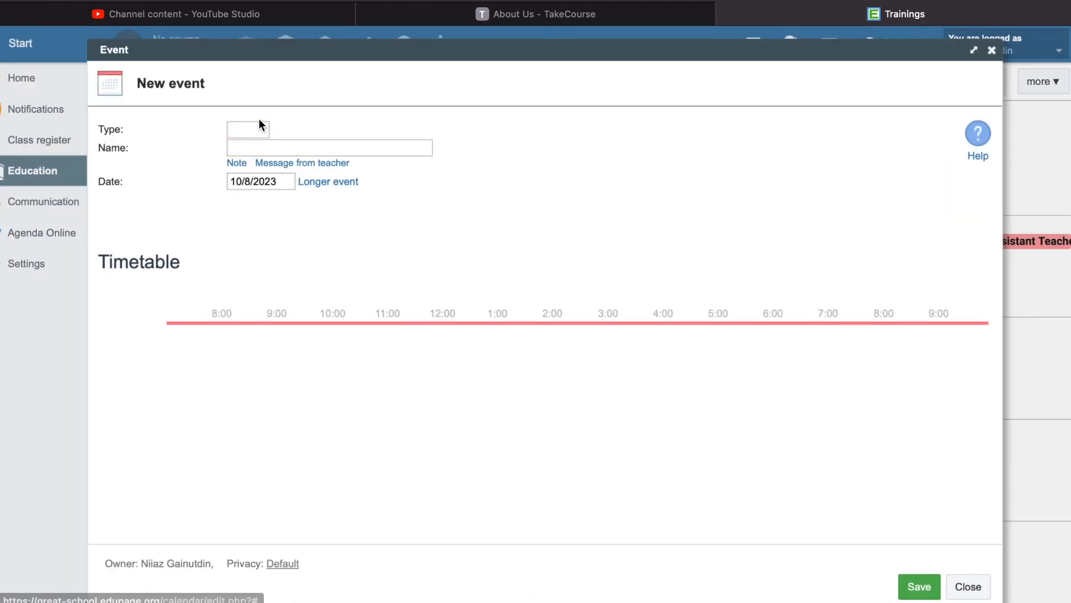
pyautogui.click(250, 133)
pyautogui.scroll(-10, 337, 374)
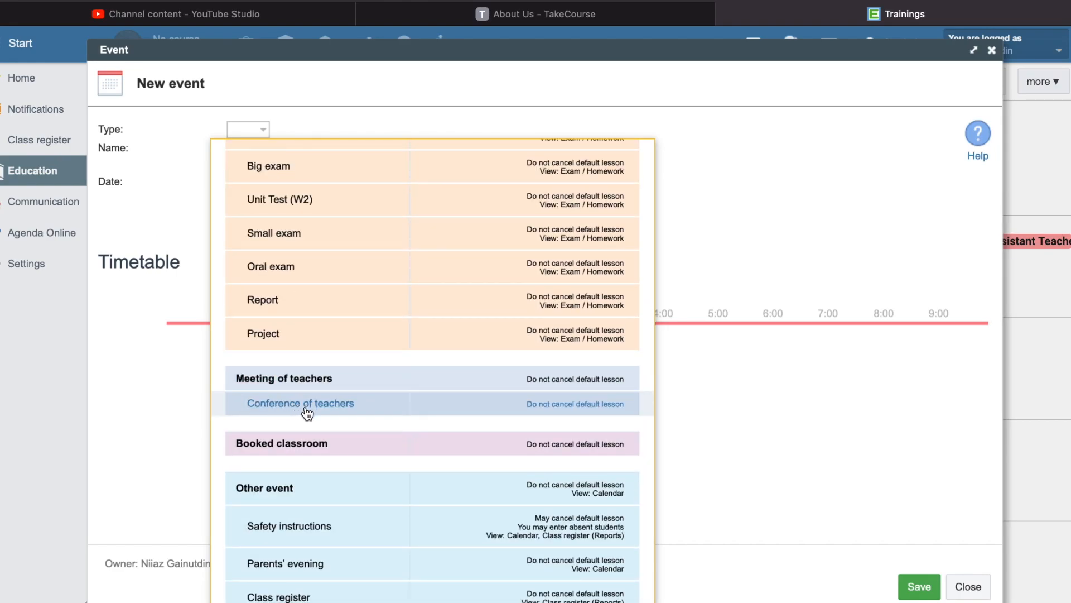
pyautogui.click(307, 384)
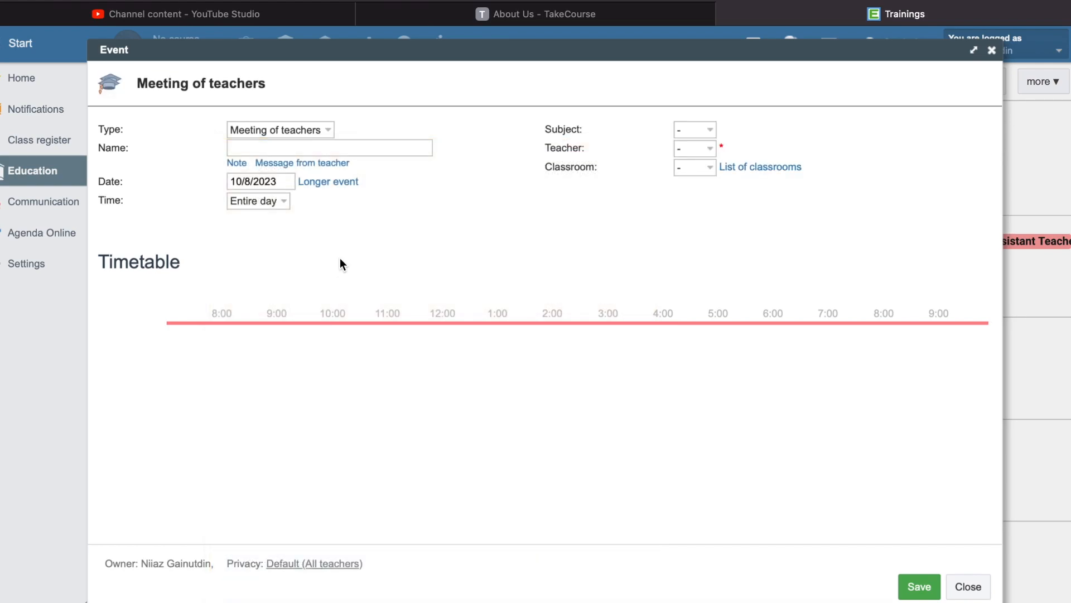
pyautogui.click(364, 152)
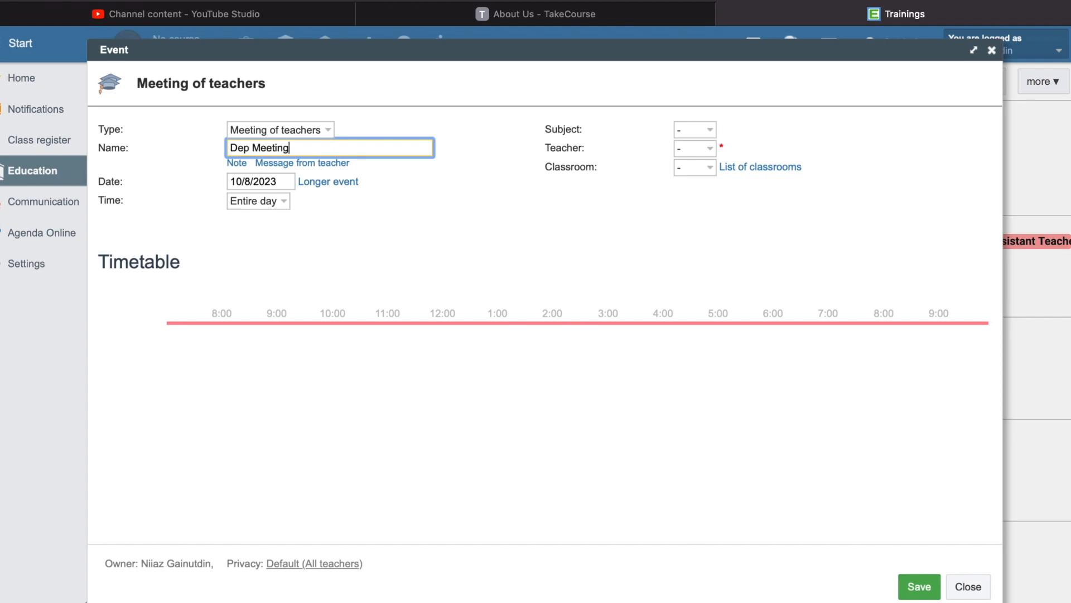
# - Schedule the teachers' meeting by time range, from 2:00 pm to 2:45 pm
pyautogui.click(274, 204)
pyautogui.click(258, 270)
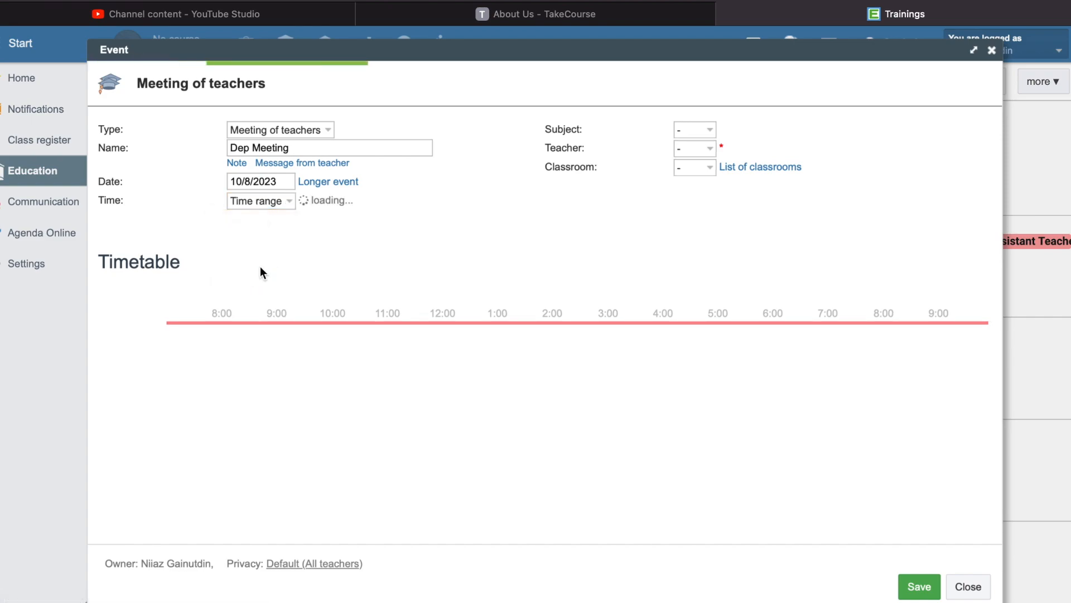
pyautogui.click(313, 201)
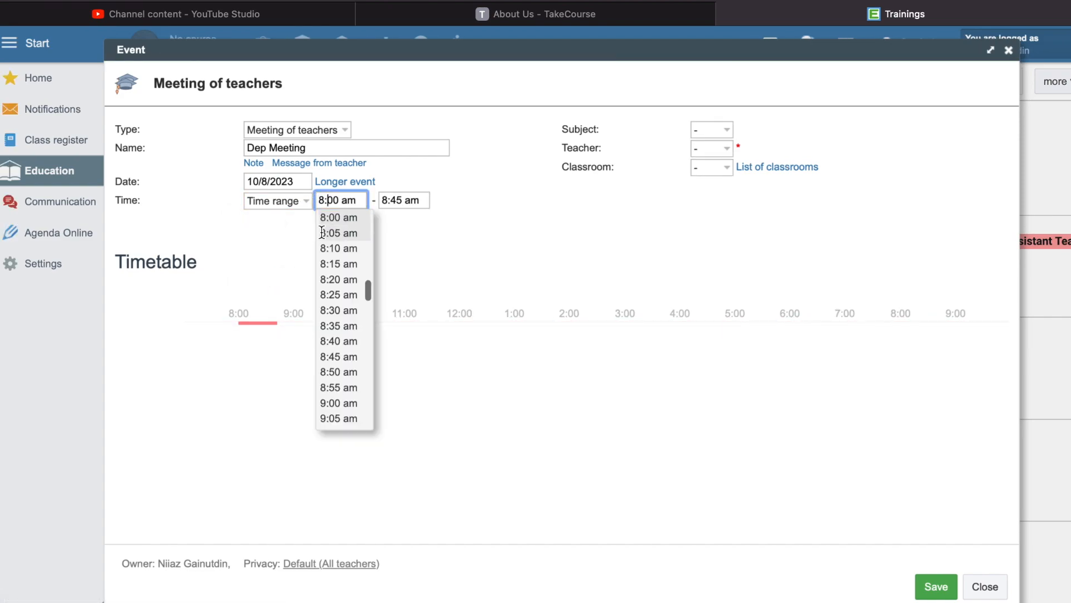
pyautogui.scroll(-10, 346, 390)
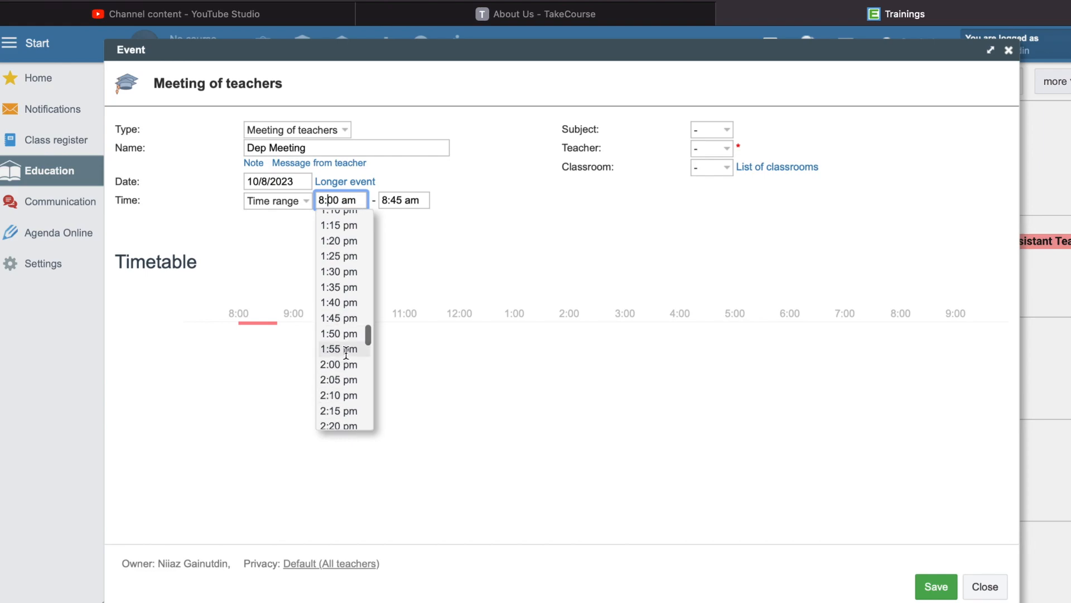
pyautogui.click(345, 364)
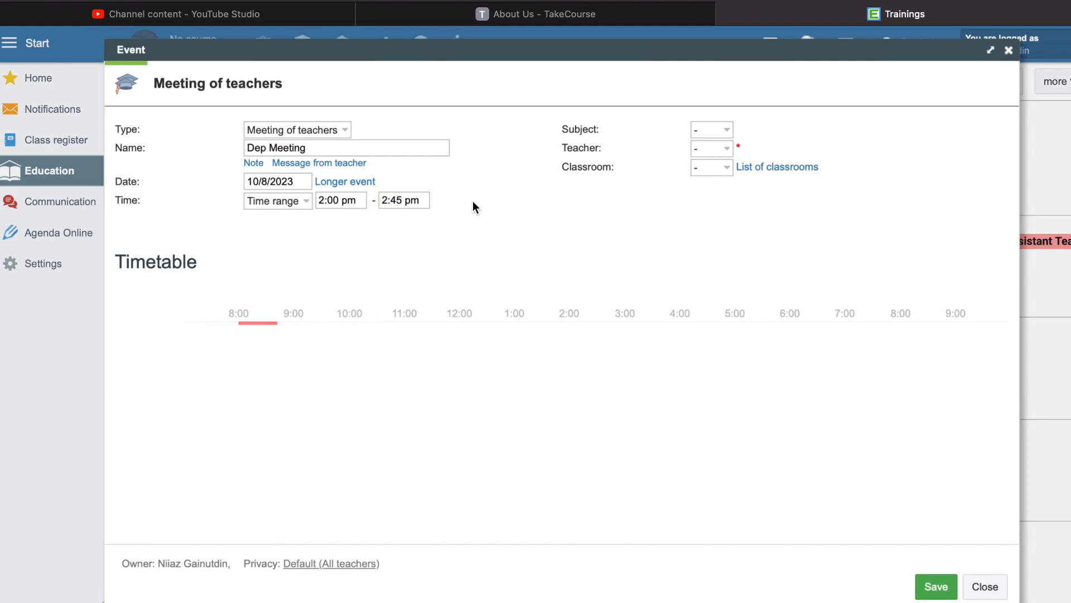
# - Add all teachers to the meeting and check their timetables for conflicts with its time slot
pyautogui.click(709, 148)
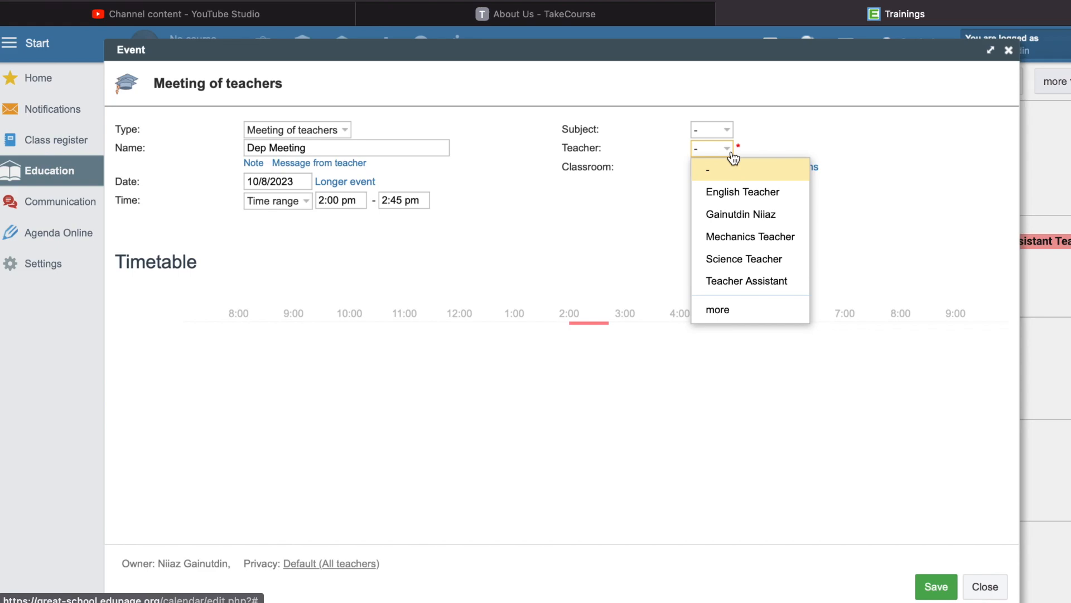
pyautogui.click(723, 317)
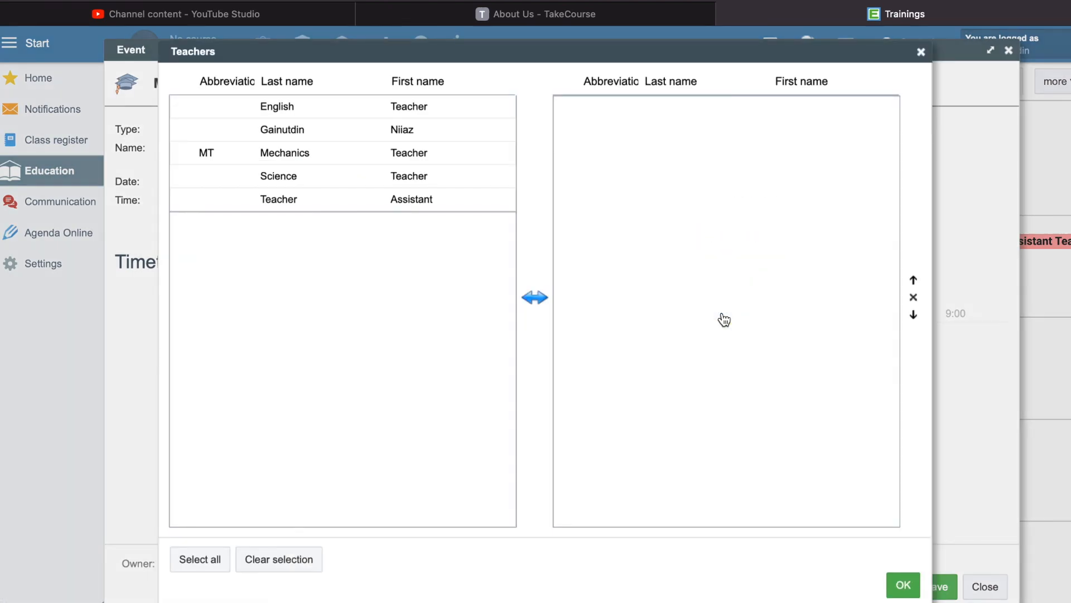
pyautogui.click(202, 565)
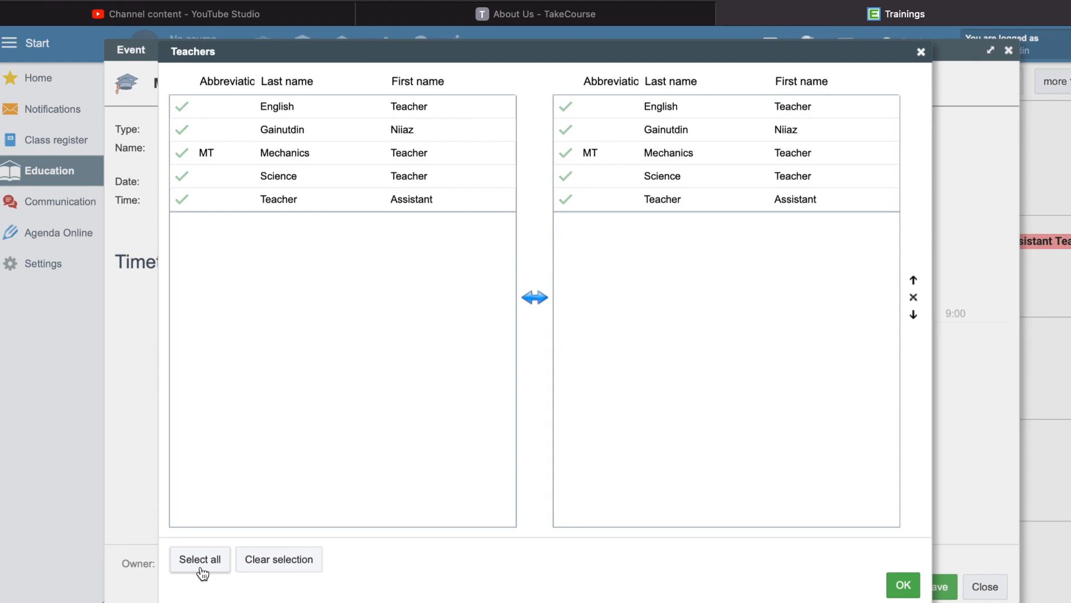
pyautogui.click(903, 584)
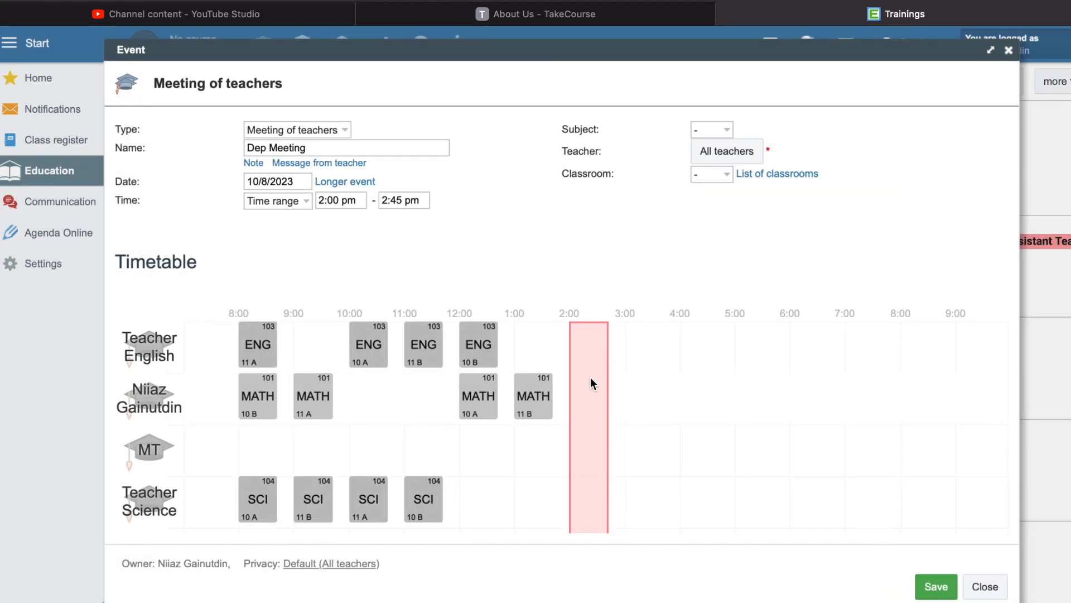
pyautogui.scroll(-2, 590, 383)
pyautogui.scroll(2, 440, 423)
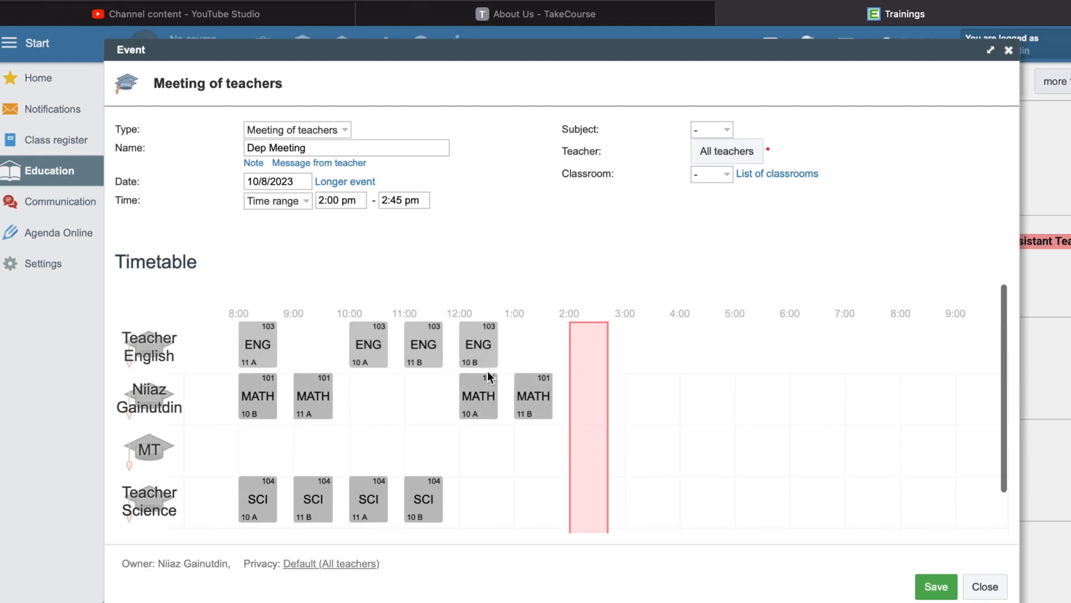
pyautogui.scroll(-2, 497, 380)
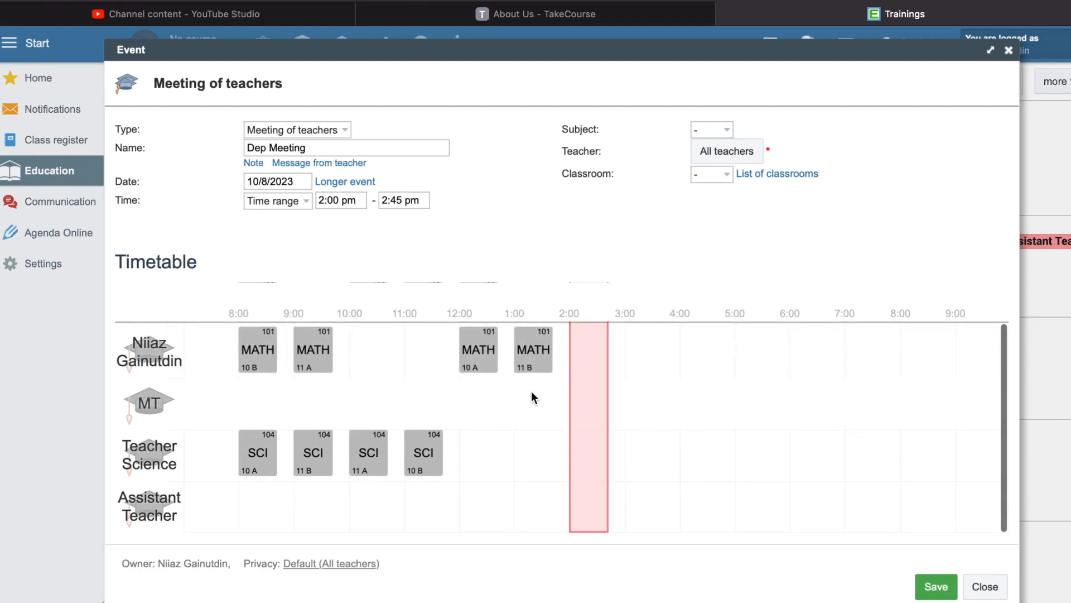
pyautogui.scroll(2, 531, 391)
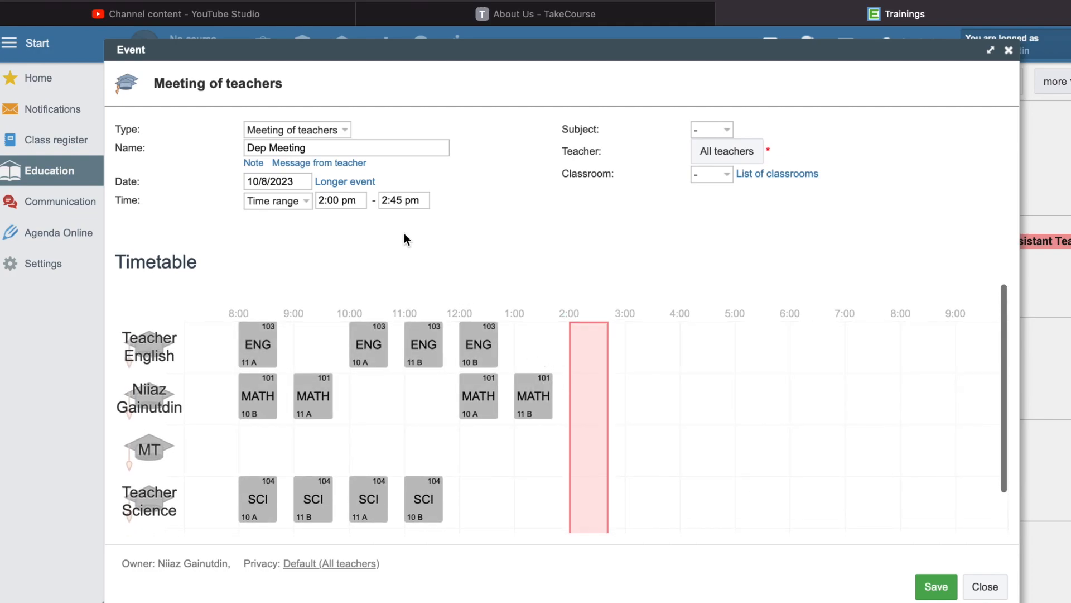
# - Place the teachers' meeting in classroom 101 and save the event
pyautogui.click(720, 178)
pyautogui.click(722, 223)
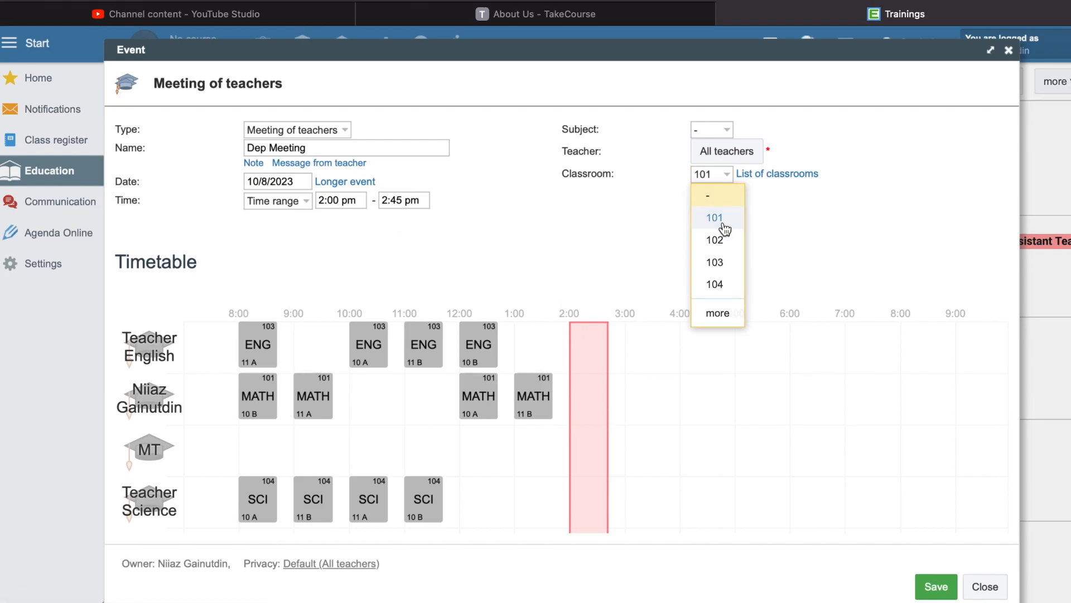
pyautogui.click(944, 584)
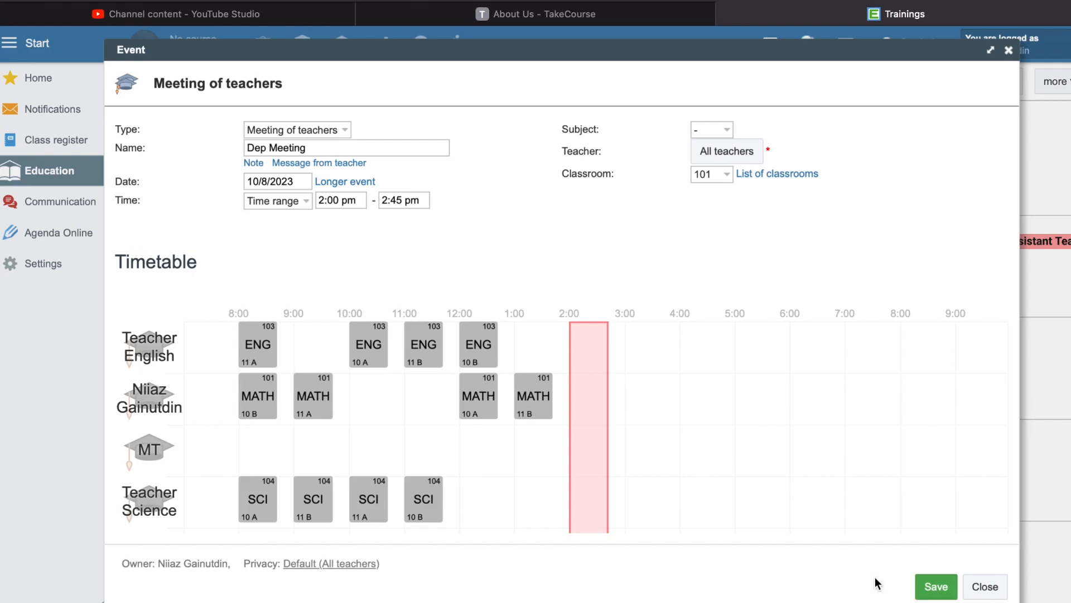
pyautogui.click(933, 586)
# - Start a new event of type Booked classroom on 16 August 2023
pyautogui.moveTo(730, 327)
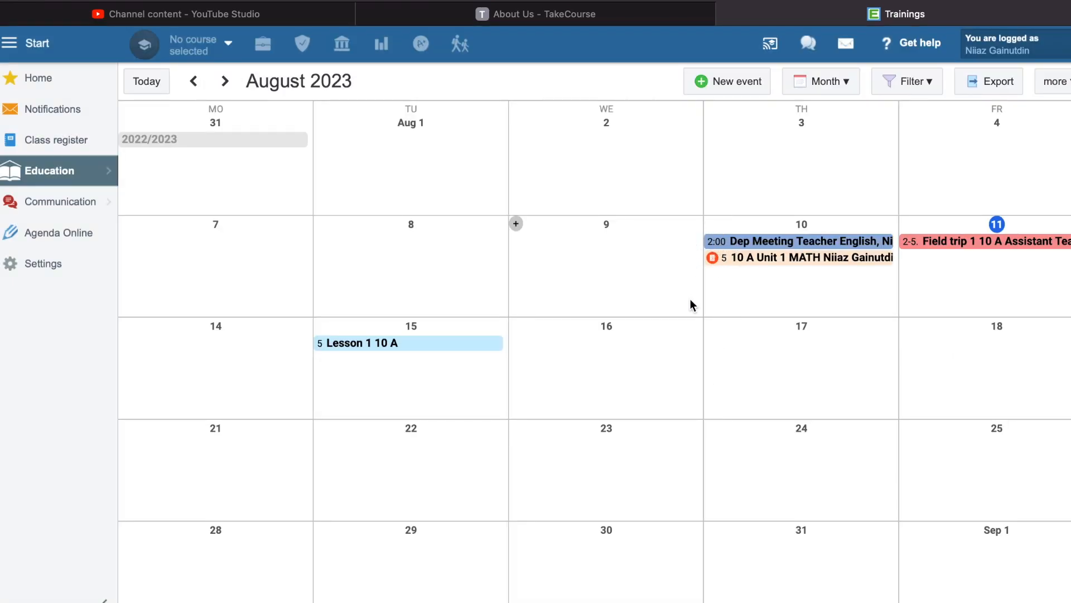
pyautogui.click(517, 326)
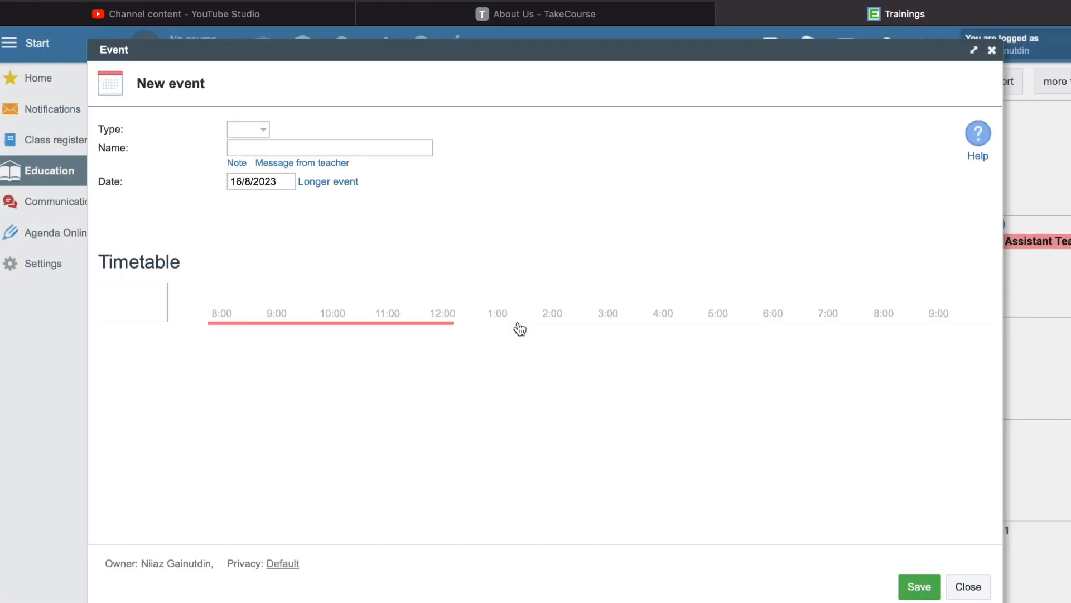
pyautogui.click(255, 123)
pyautogui.scroll(-10, 361, 406)
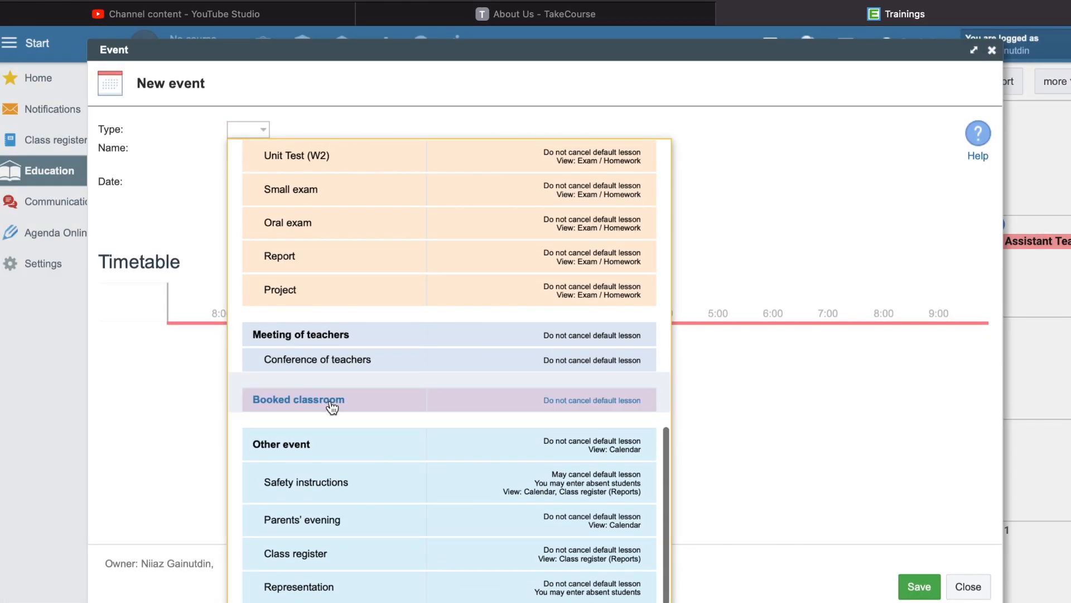
pyautogui.click(333, 406)
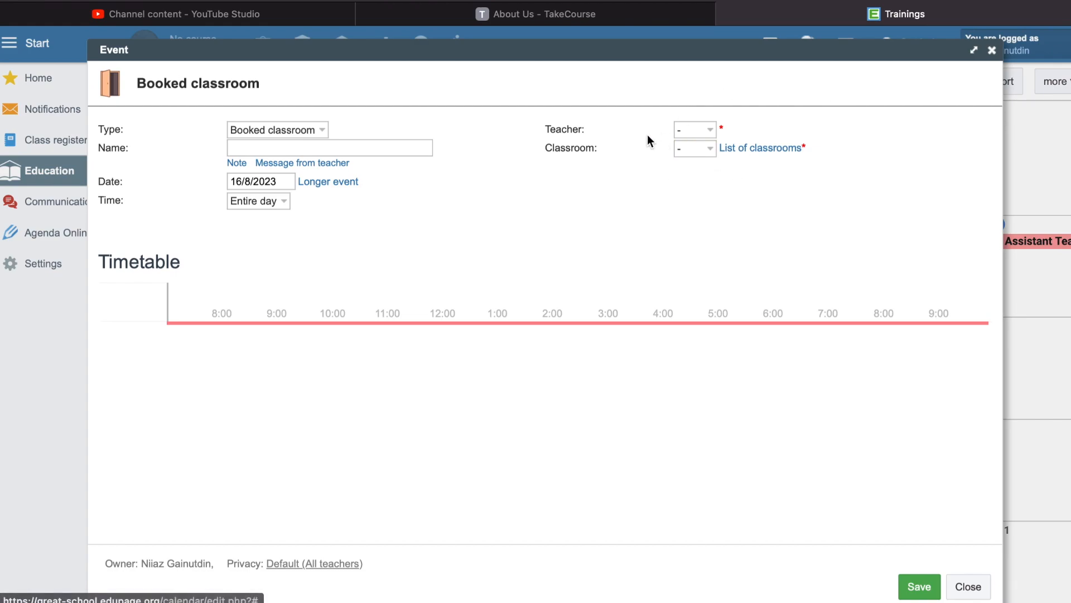
# - Assign the classroom booking to the logged-in teacher and choose classroom 102
pyautogui.click(694, 138)
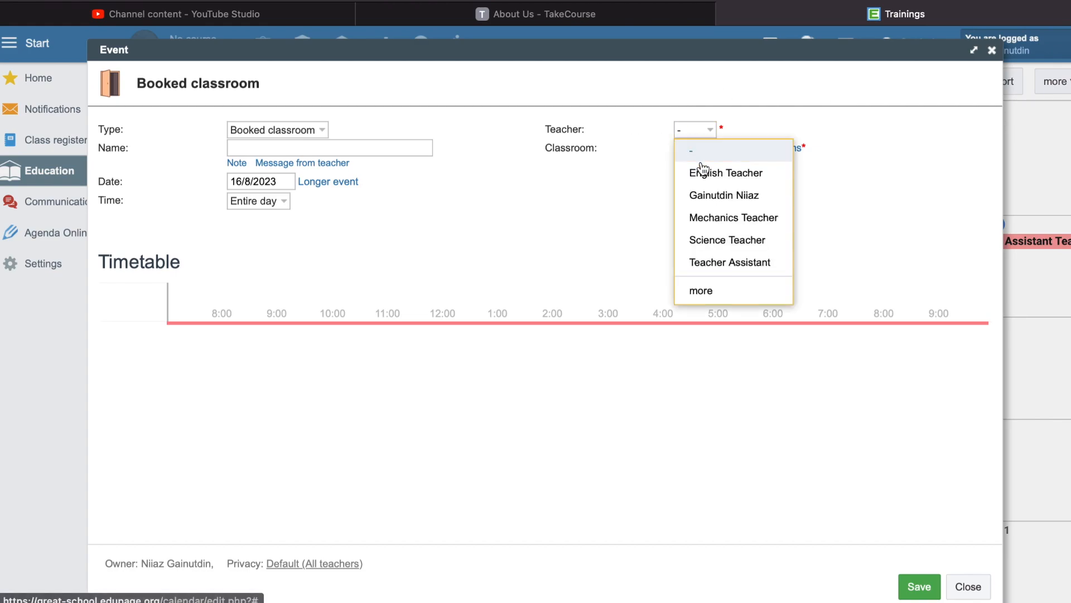
pyautogui.click(721, 194)
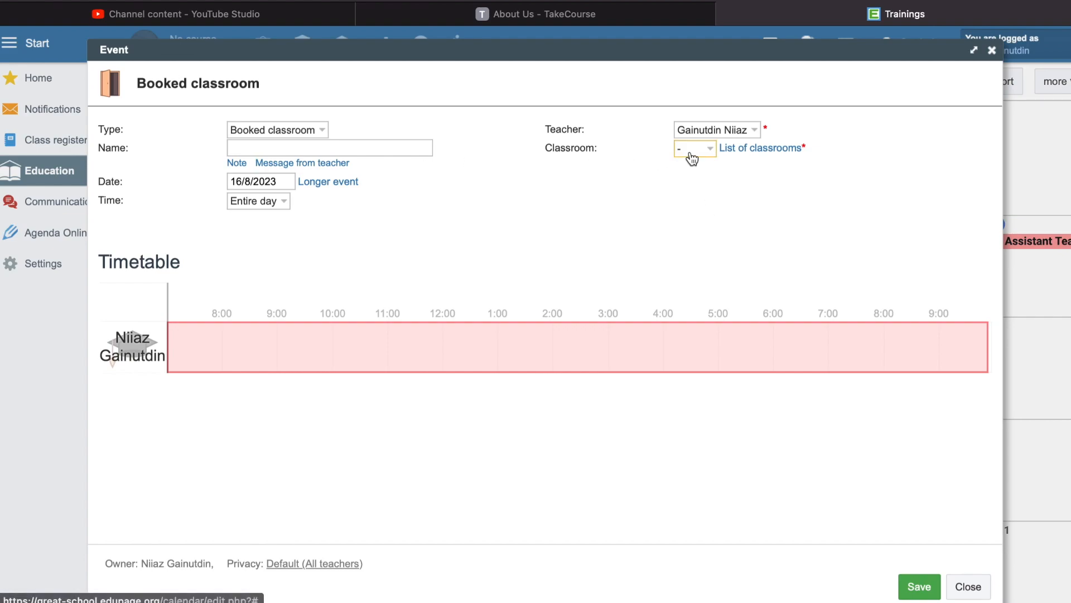
pyautogui.click(692, 159)
pyautogui.click(698, 212)
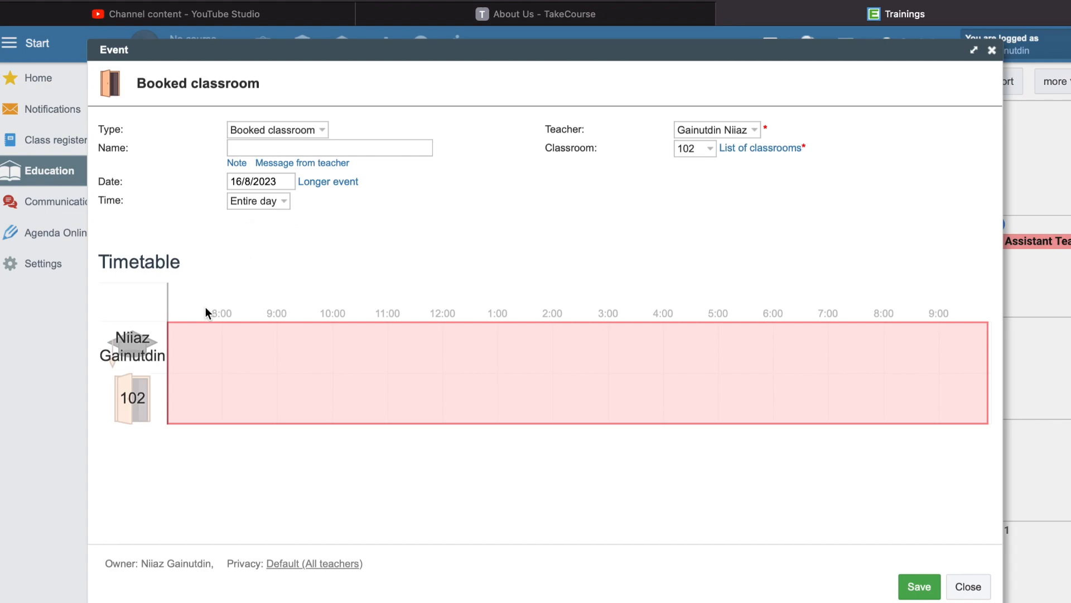
# - Name the classroom booking Parents meeting, keep it for the entire day, and save it
pyautogui.click(265, 209)
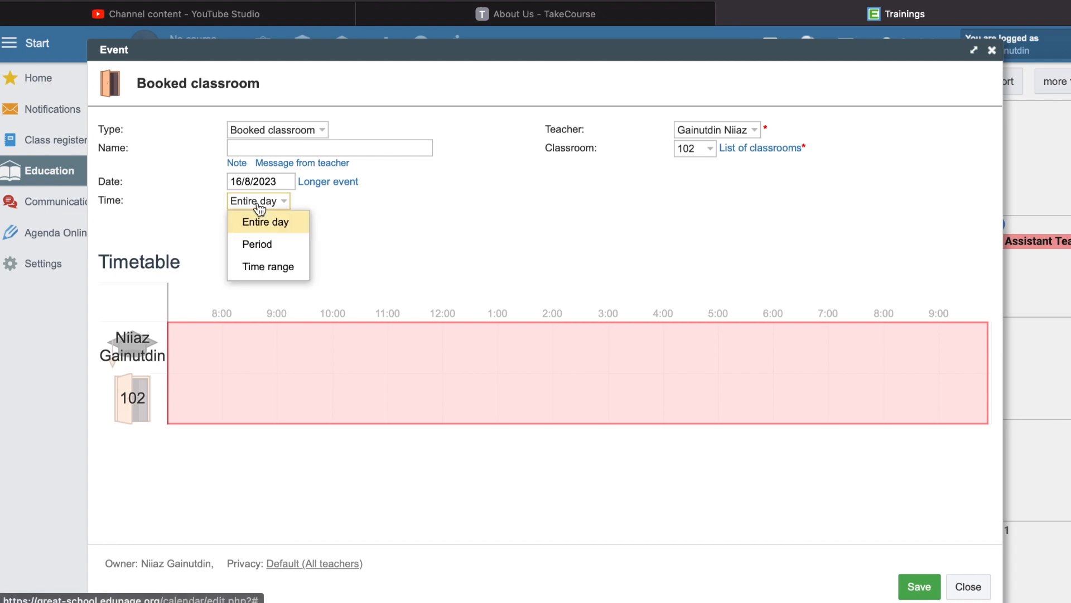
pyautogui.click(370, 254)
pyautogui.click(384, 148)
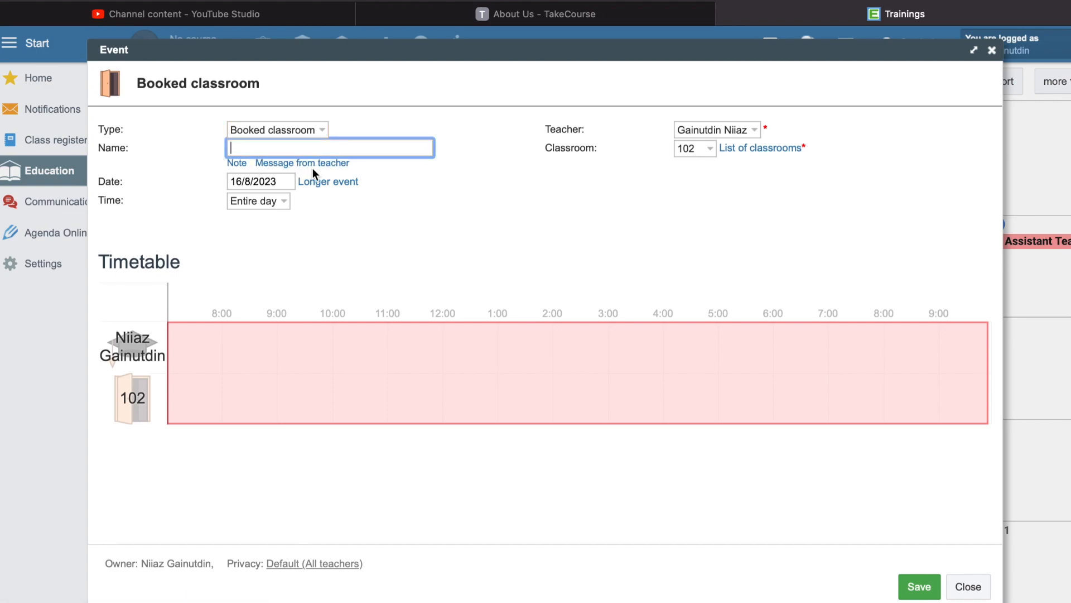
pyautogui.write('Parents meeting')
pyautogui.click(410, 212)
pyautogui.click(921, 586)
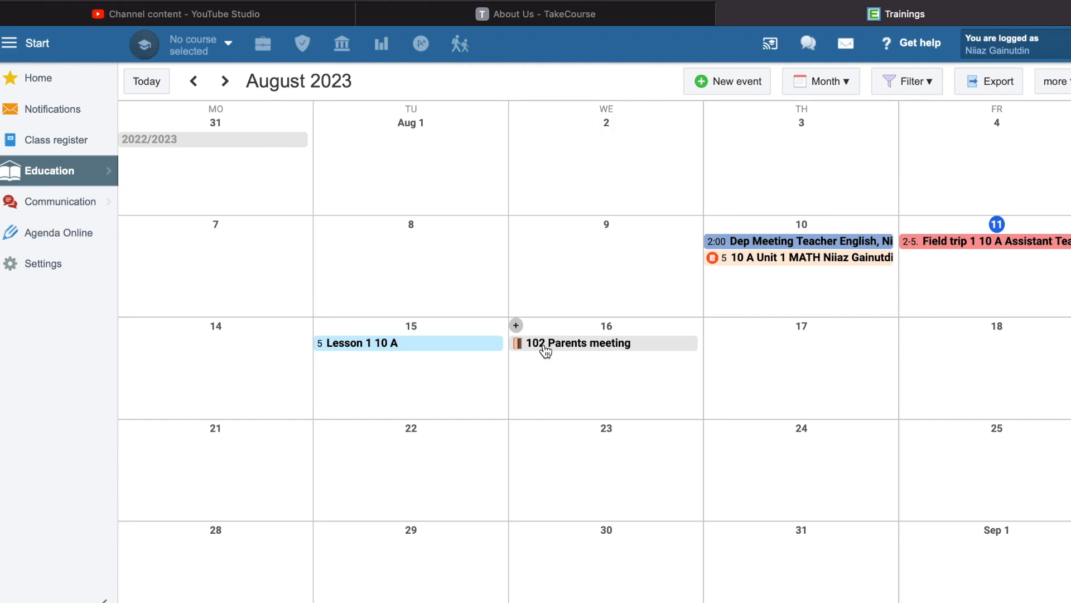
pyautogui.scroll(-1, 614, 335)
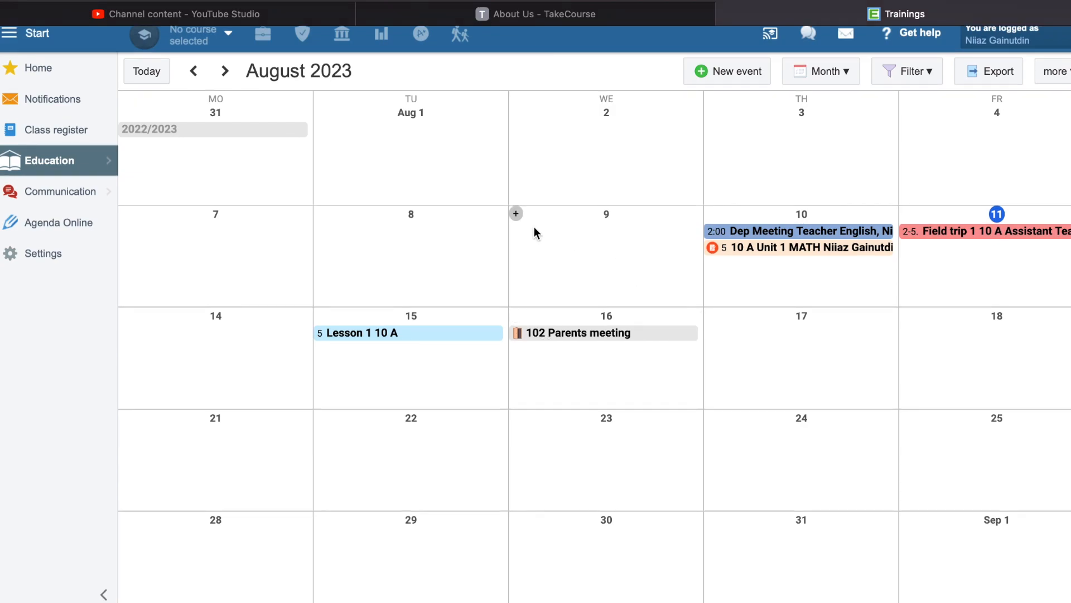
pyautogui.click(517, 214)
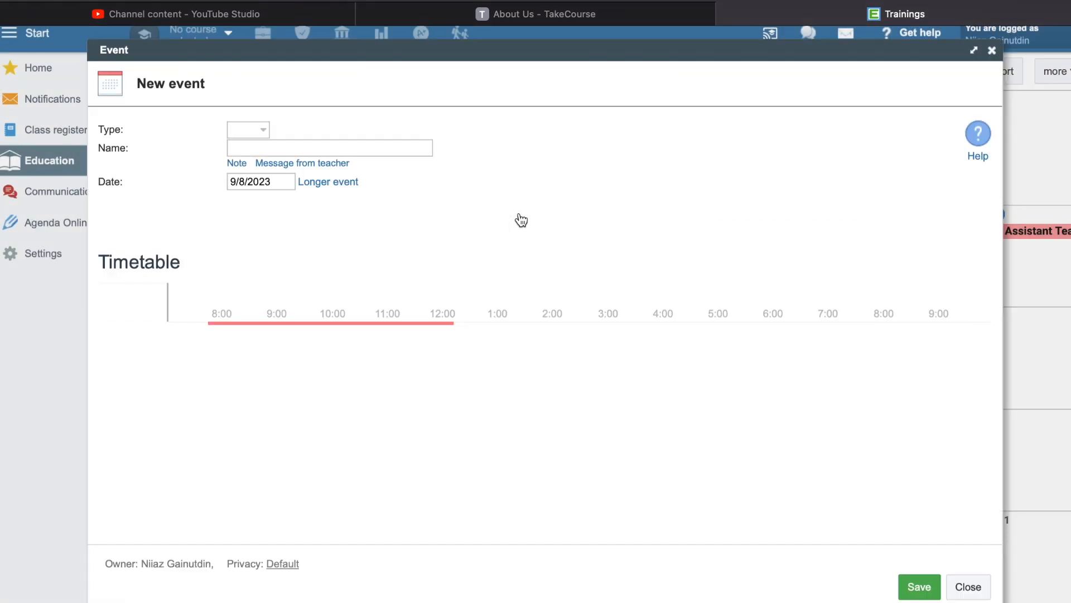
pyautogui.click(256, 129)
pyautogui.scroll(-10, 337, 327)
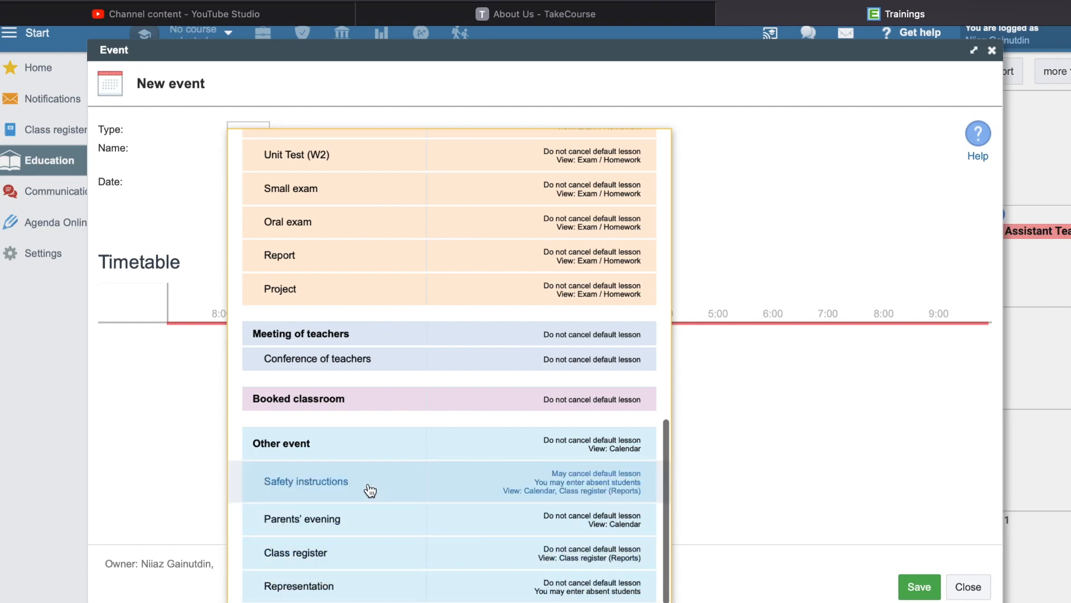
pyautogui.click(324, 490)
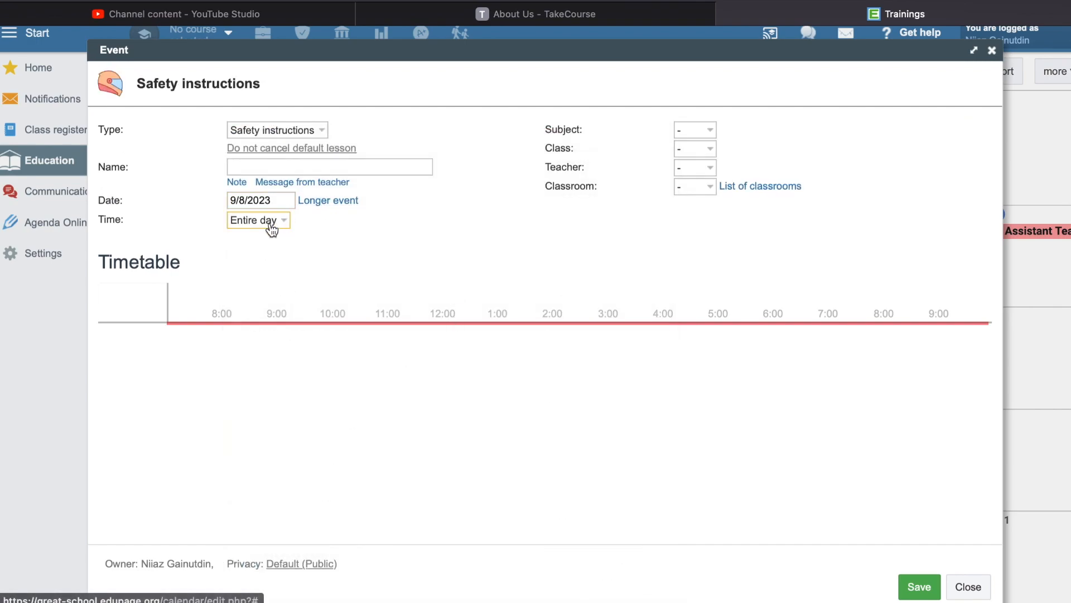
pyautogui.click(312, 155)
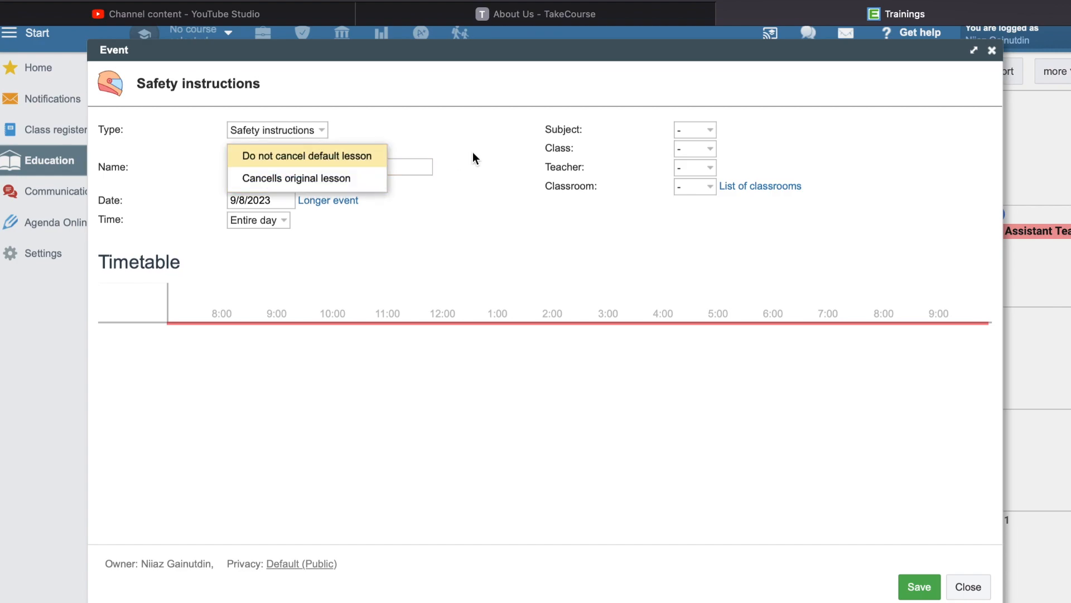
pyautogui.click(701, 152)
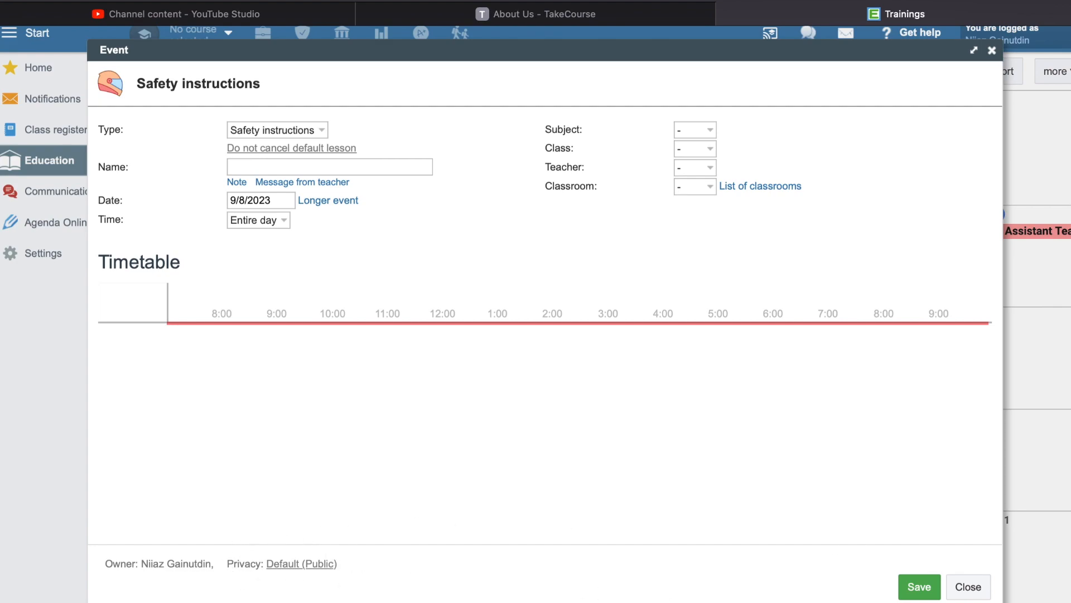
pyautogui.click(969, 587)
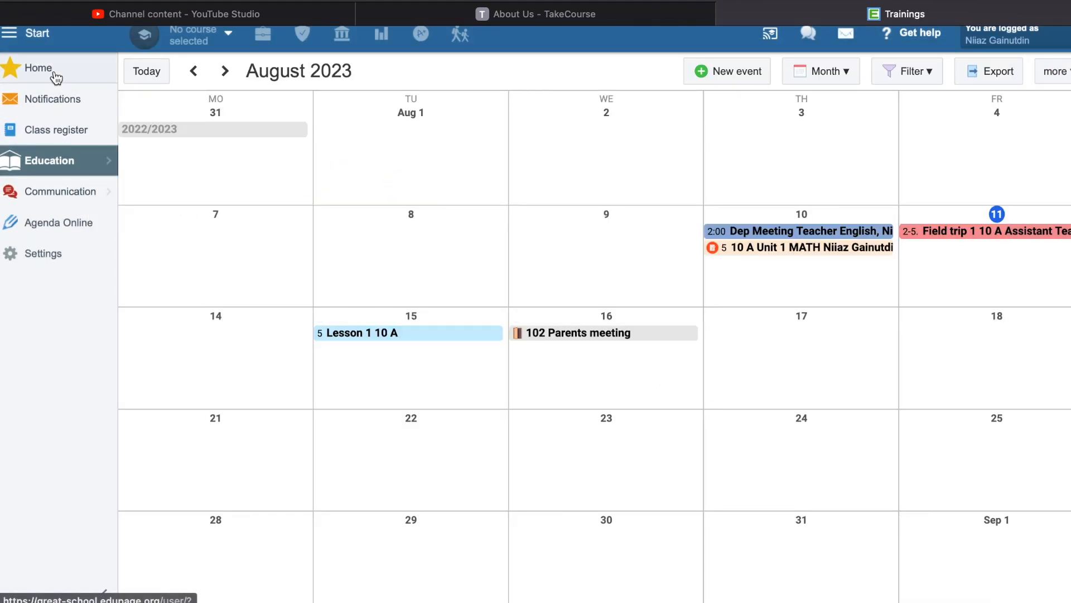
# - Open the home page to view the messages overview
pyautogui.click(54, 74)
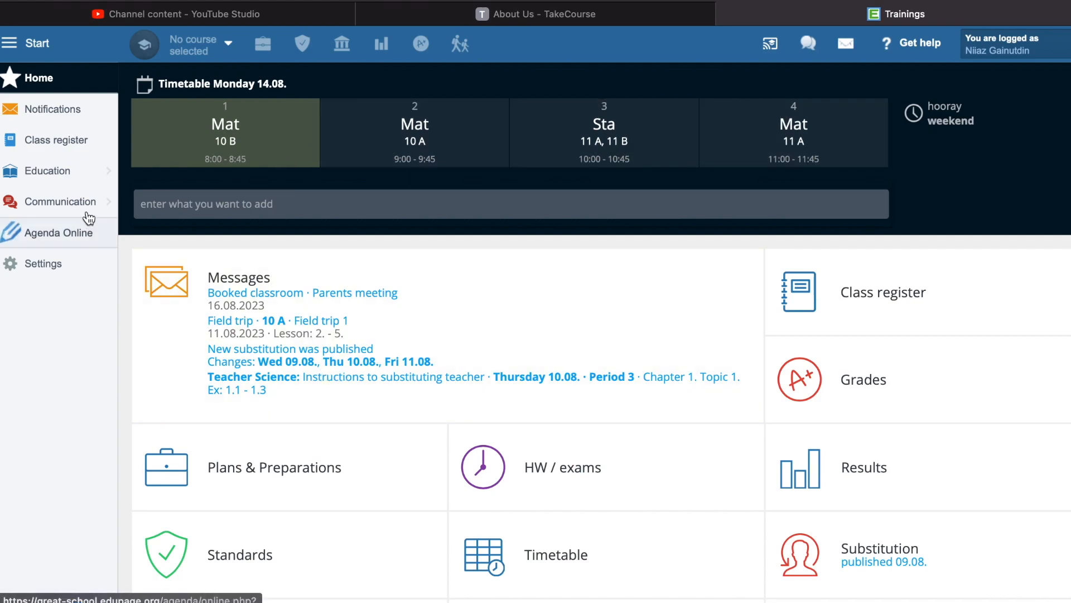
# - Reschedule the Field trip 1 calendar event to 14 August 2023, save it, and return to the home page
pyautogui.moveTo(55, 171)
pyautogui.click(278, 162)
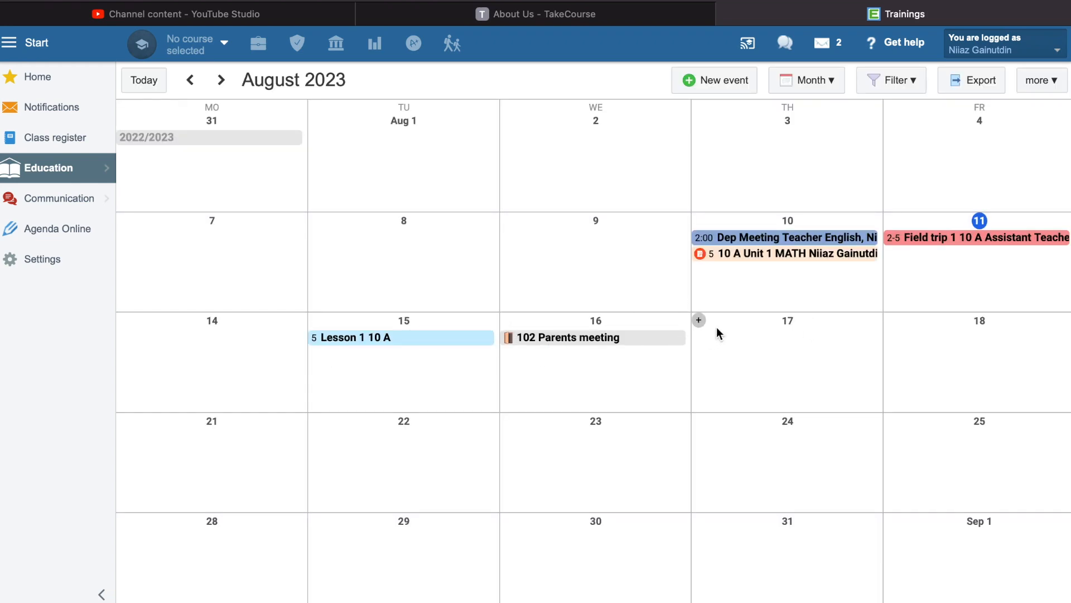
pyautogui.click(943, 239)
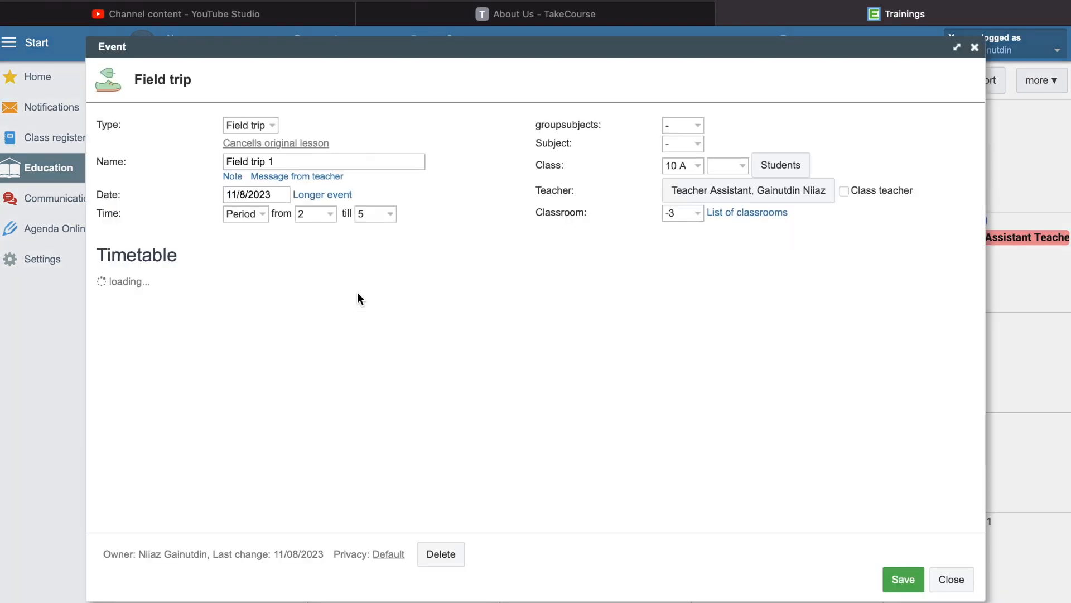
pyautogui.click(261, 194)
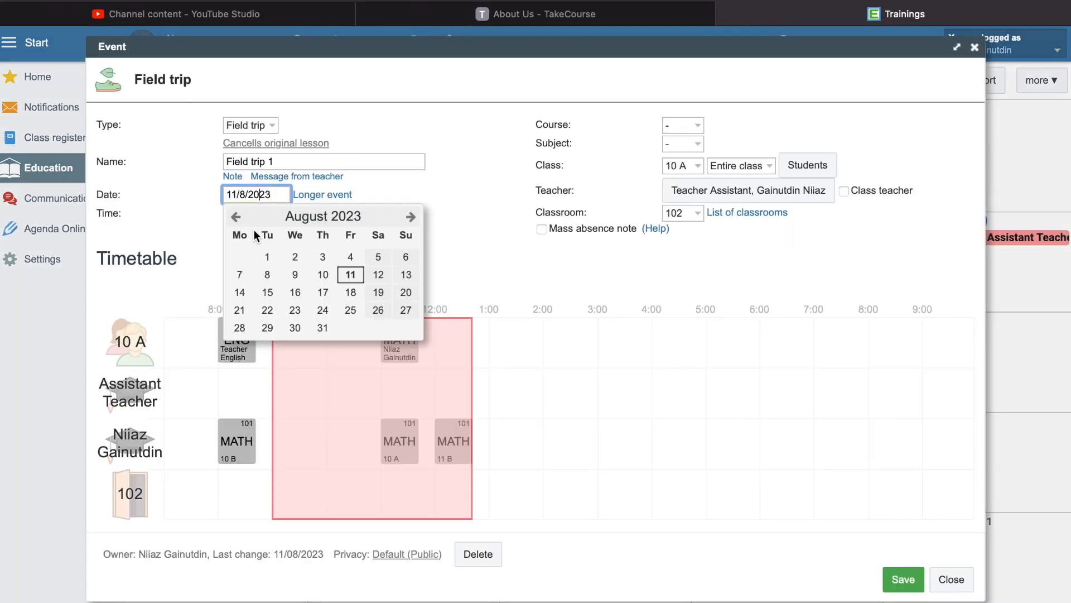
pyautogui.click(240, 292)
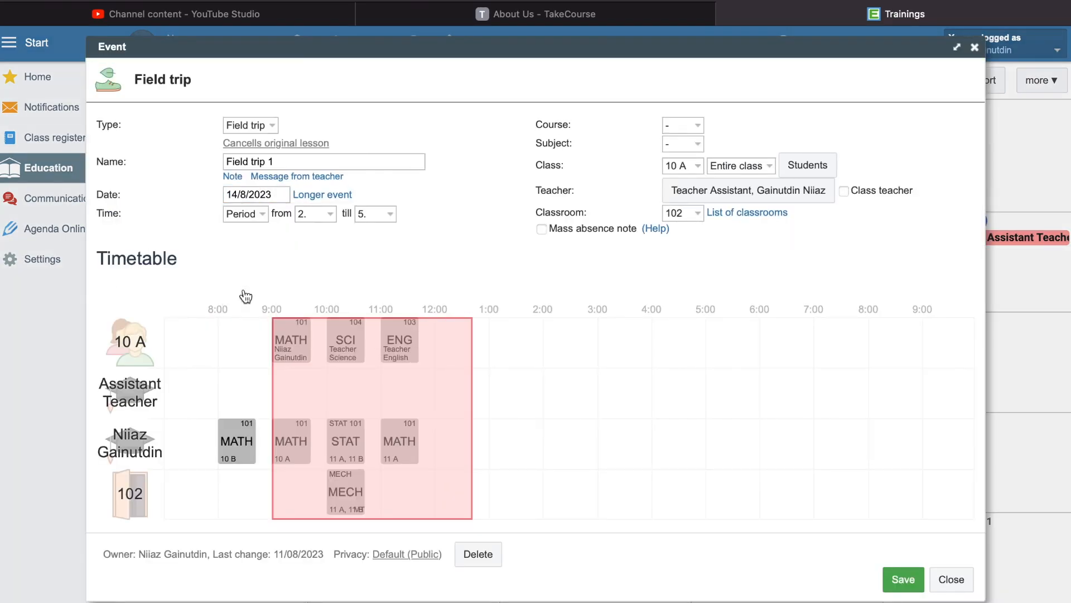
pyautogui.click(899, 581)
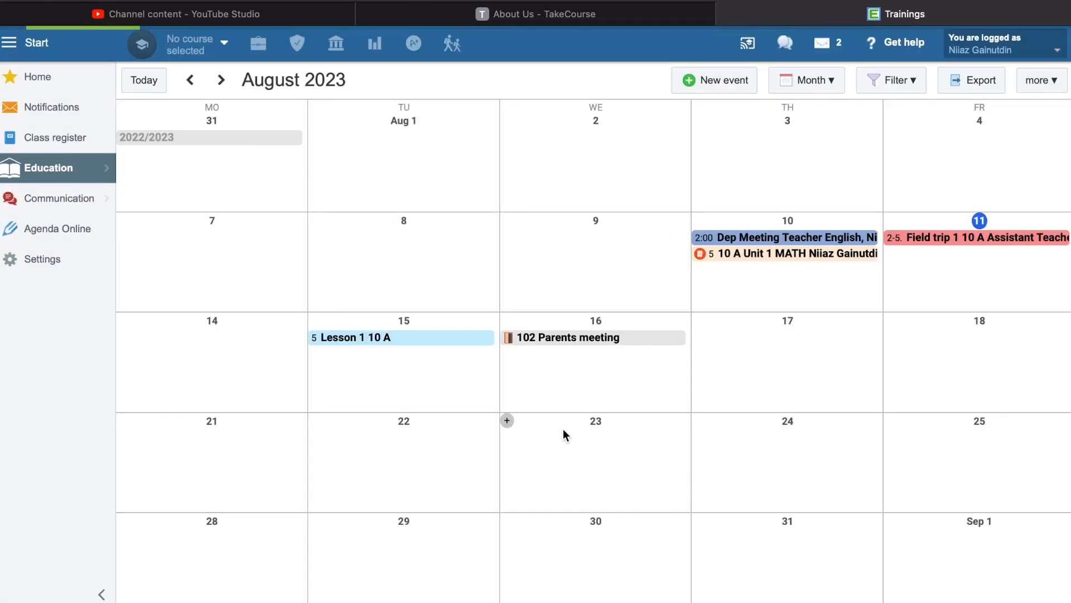
pyautogui.click(47, 85)
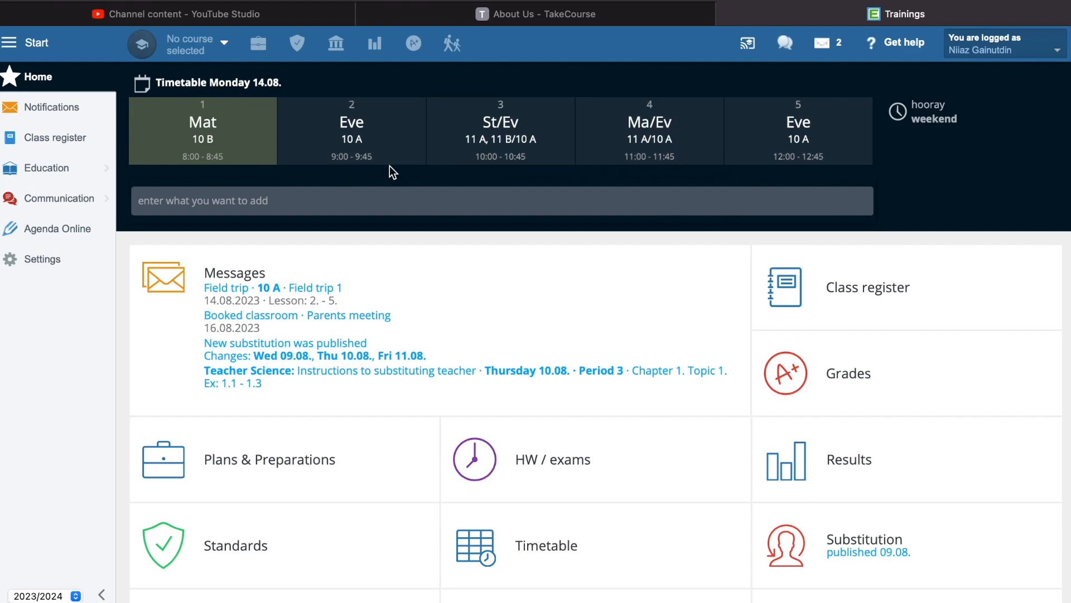
# - Open the class register for 14 August 2023 and review the lessons overlapping the field trip
pyautogui.click(64, 140)
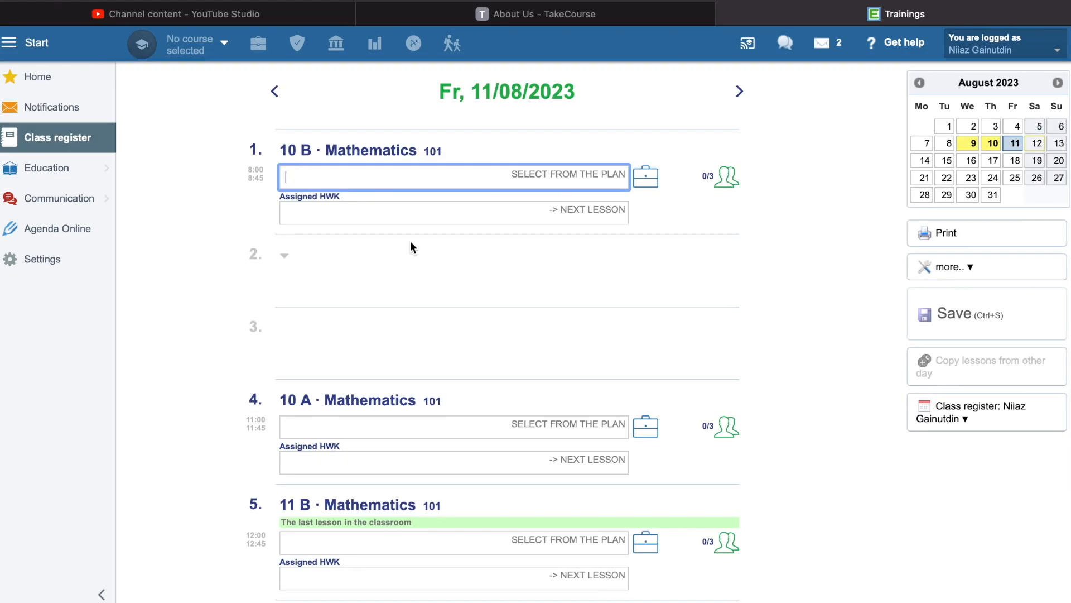
pyautogui.scroll(-5, 417, 316)
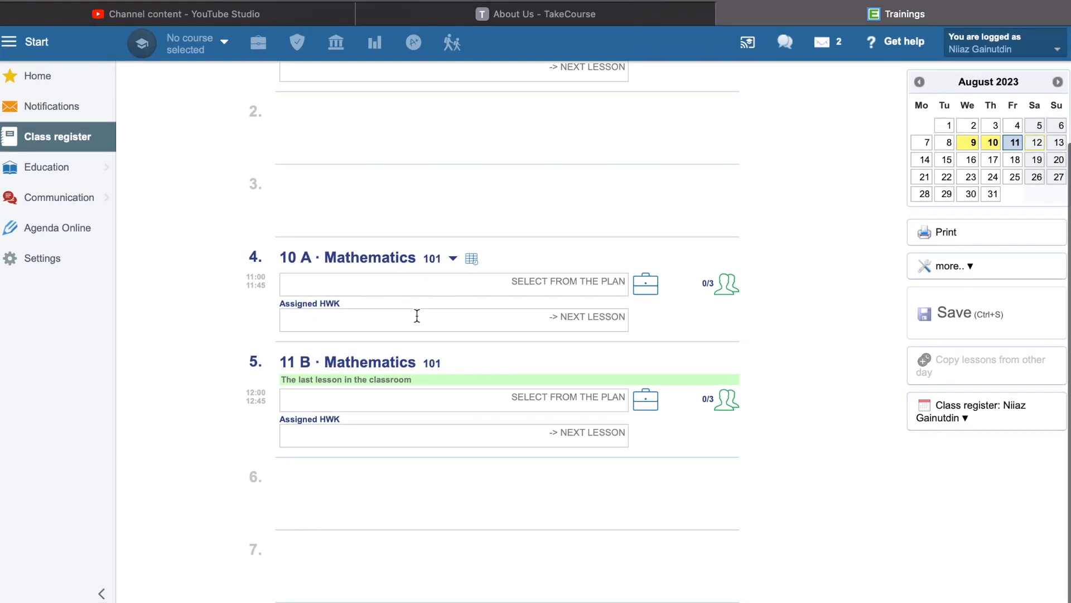
pyautogui.click(922, 161)
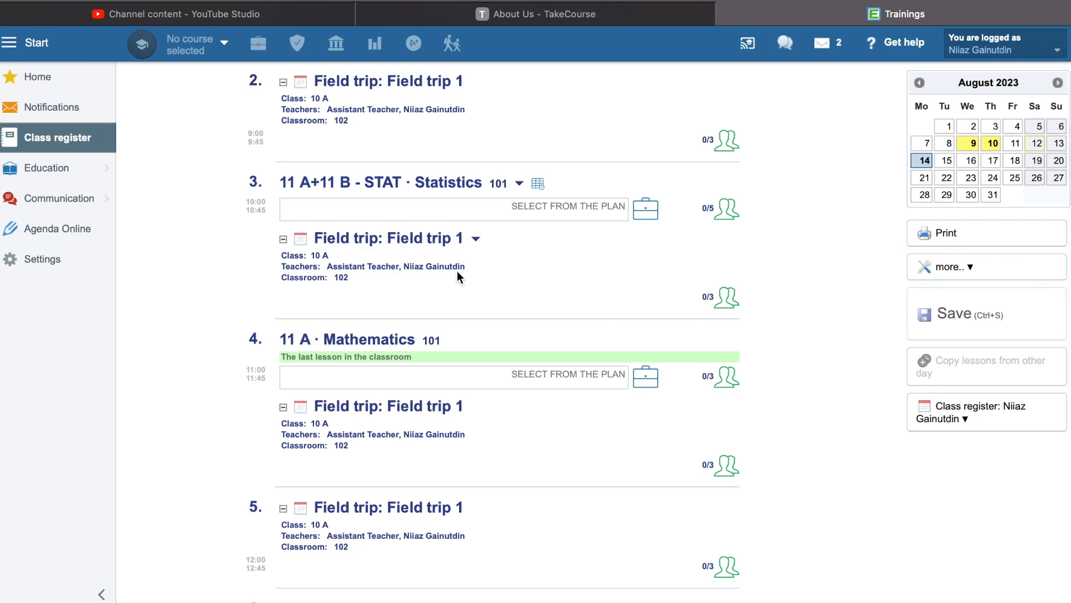
pyautogui.scroll(-3, 464, 270)
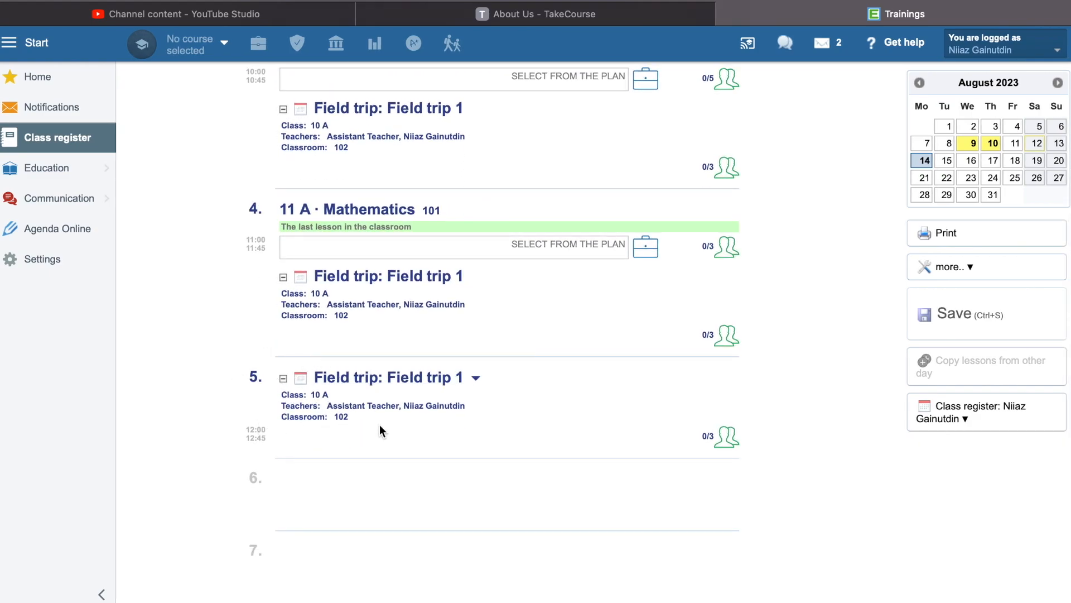
pyautogui.scroll(2, 347, 413)
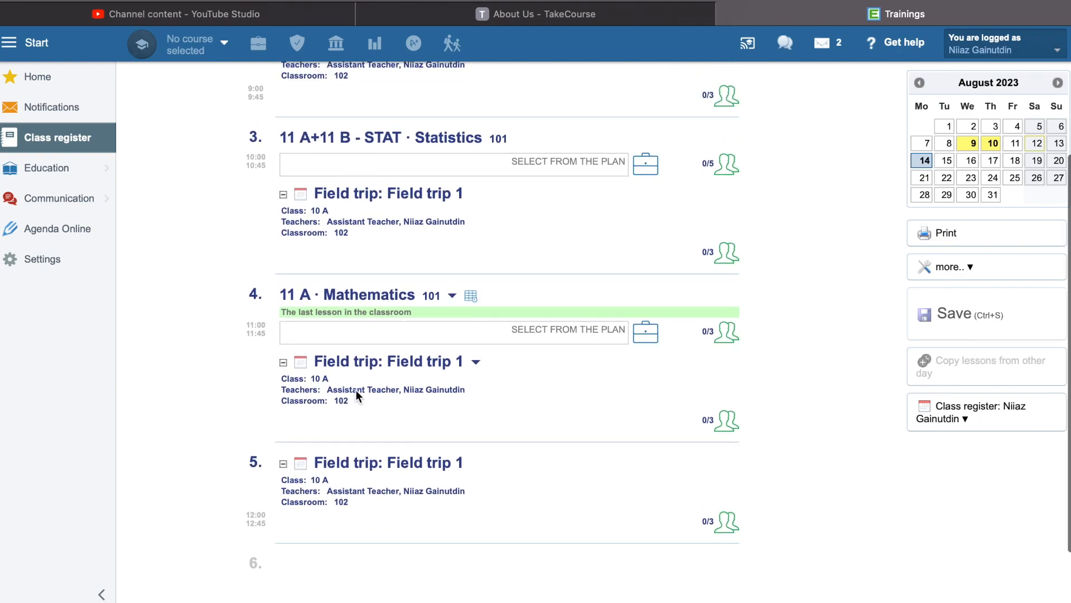
pyautogui.scroll(1, 306, 305)
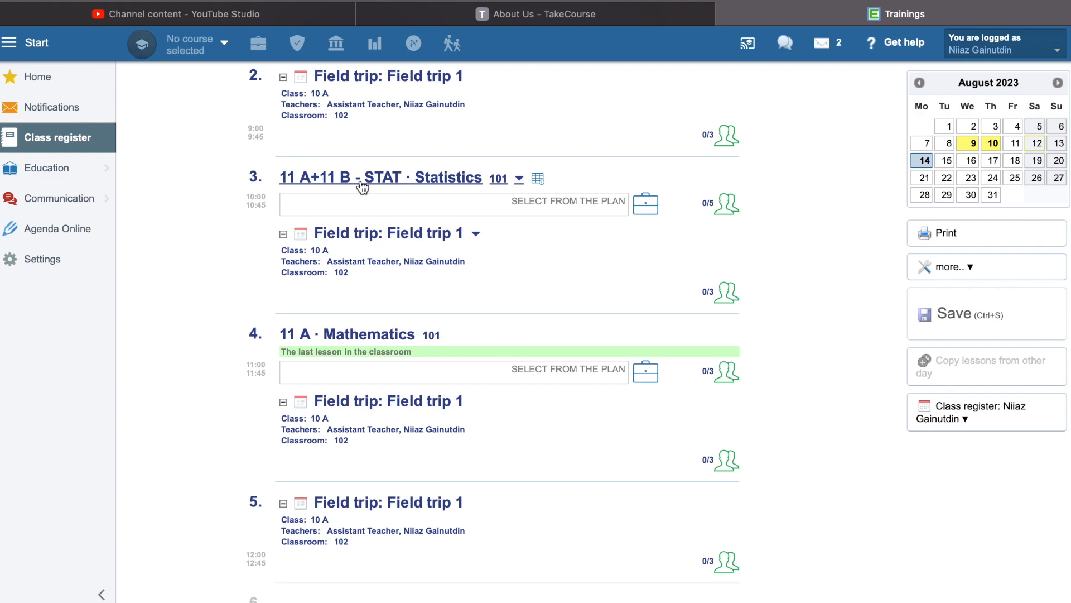
# - Add the substituting-teacher note "instructions" to the third-period 11 A+11 B Statistics lesson and copy its text
pyautogui.click(519, 178)
pyautogui.click(413, 327)
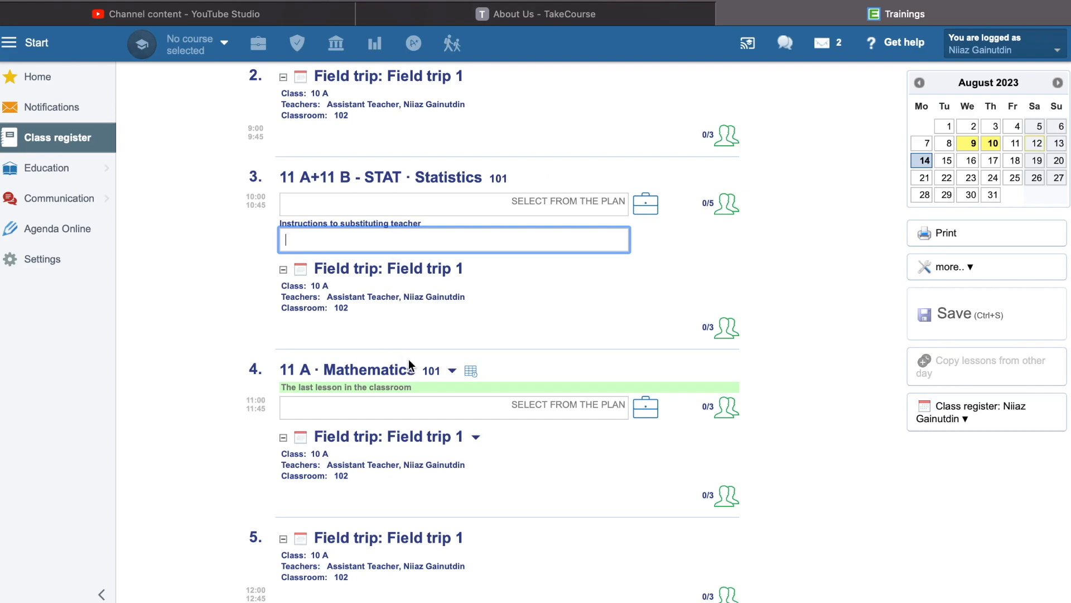
pyautogui.write('ins')
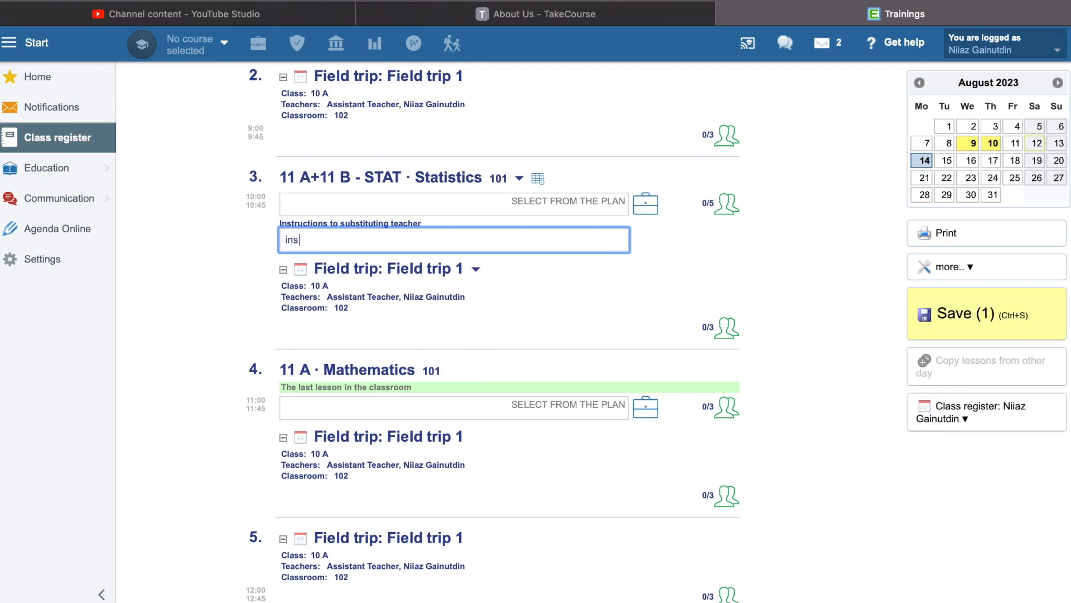
pyautogui.write('tructions')
pyautogui.press('super+a')
pyautogui.press('super+c')
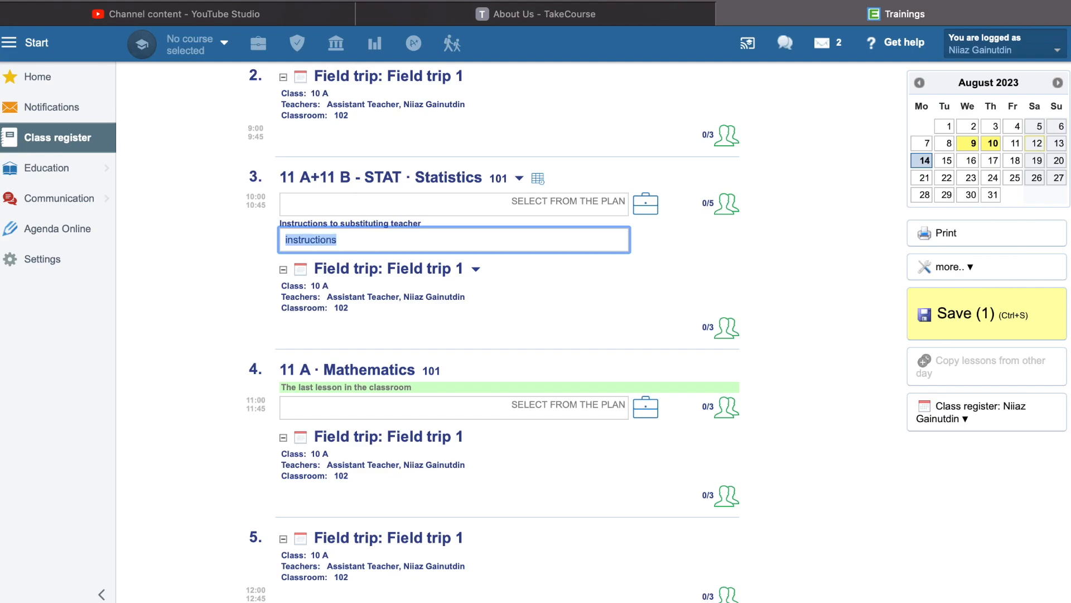
# - Paste the copied substituting-teacher instructions into the fourth-period 11 A Mathematics lesson and save the class register
pyautogui.click(447, 371)
pyautogui.click(413, 177)
pyautogui.press('super+v')
pyautogui.scroll(-2, 437, 487)
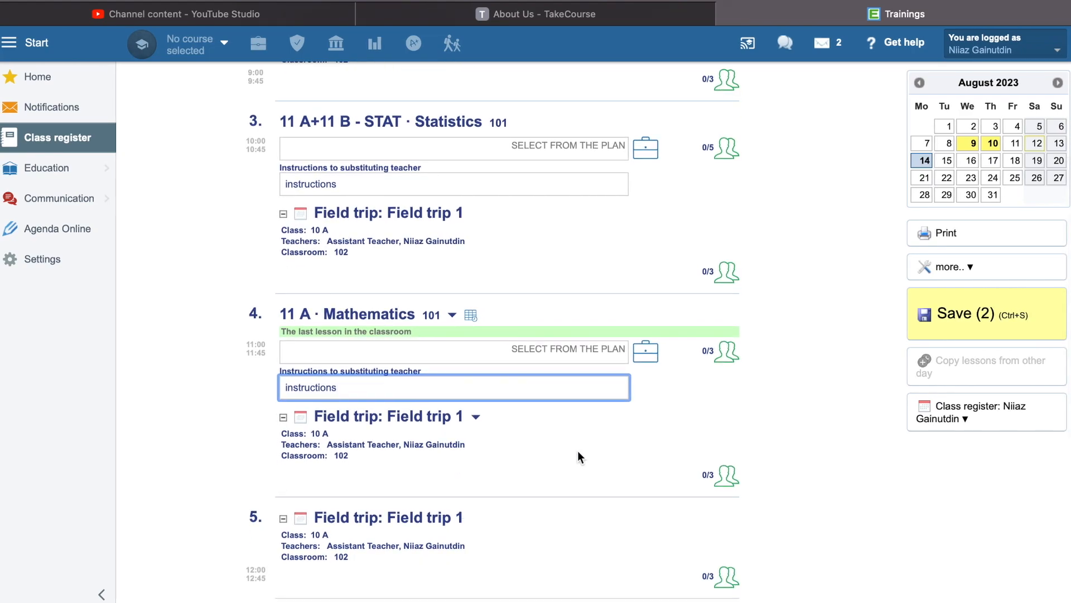
pyautogui.click(964, 331)
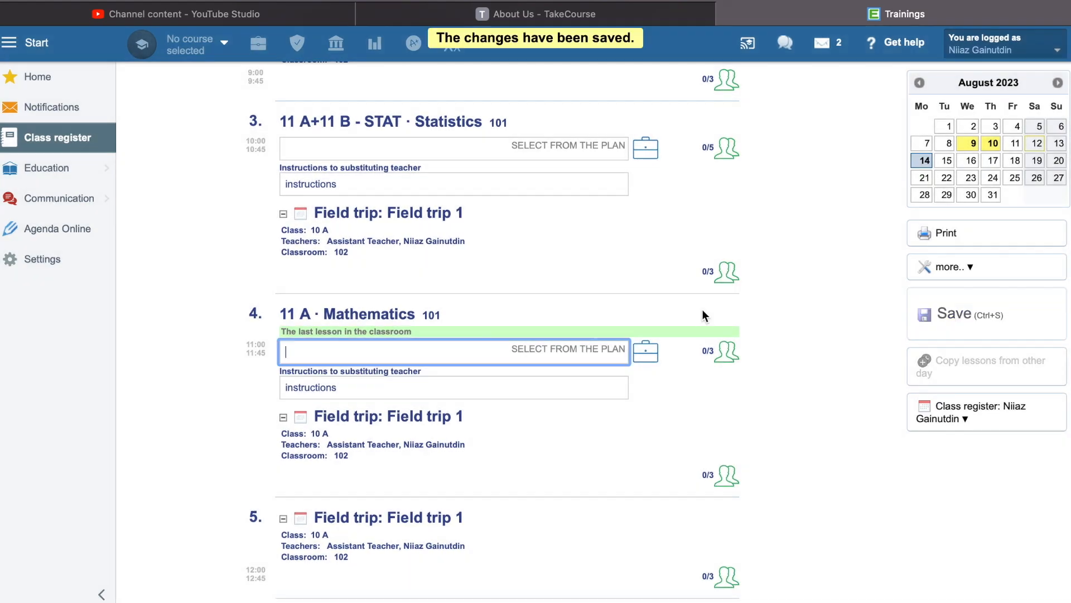
# - Leave the class register and go back to the home page
pyautogui.scroll(1, 340, 307)
pyautogui.scroll(4, 339, 304)
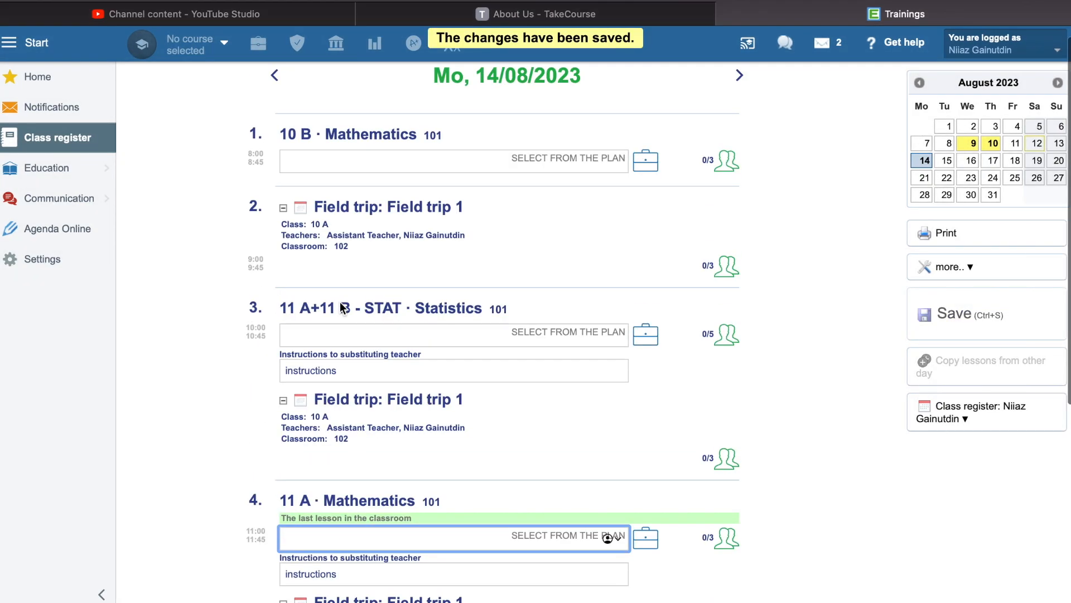
pyautogui.click(63, 83)
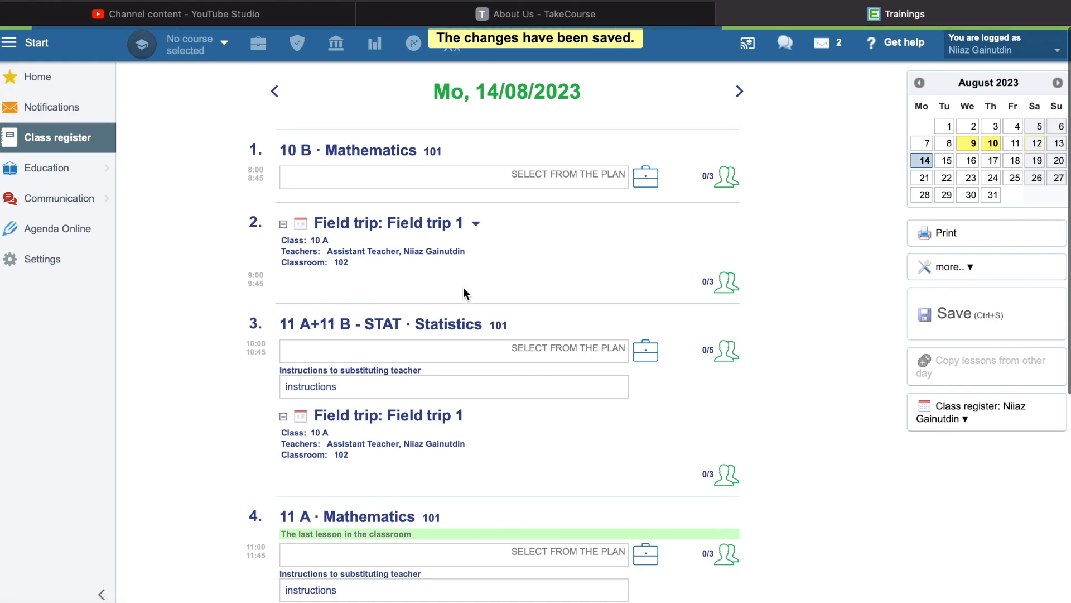